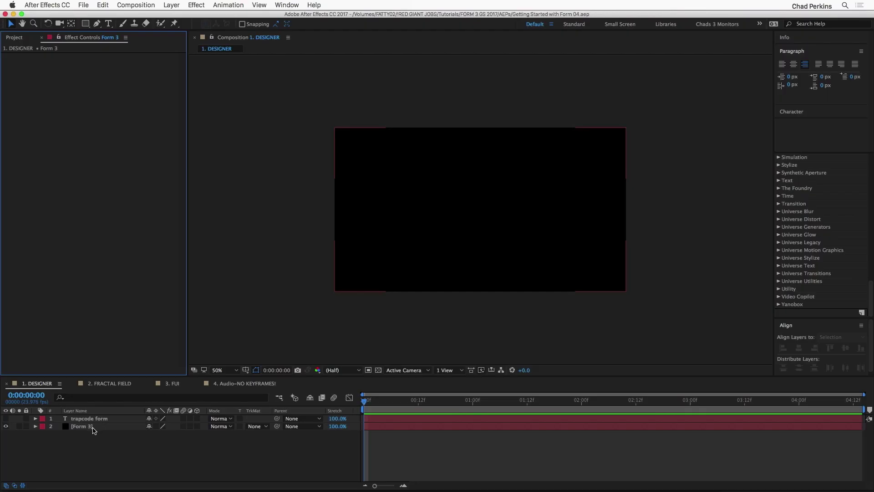
Apply the RG Trapcode Form effect to the Form 3 layer.
left_click(92, 427)
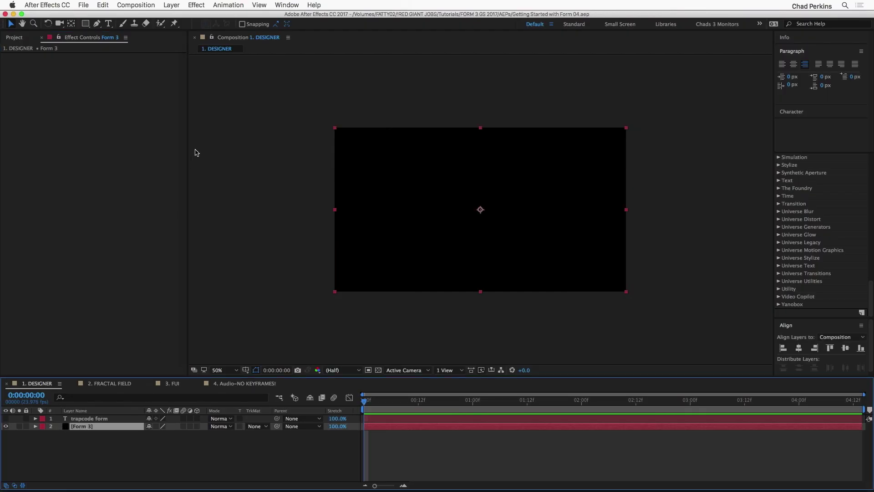
left_click(197, 5)
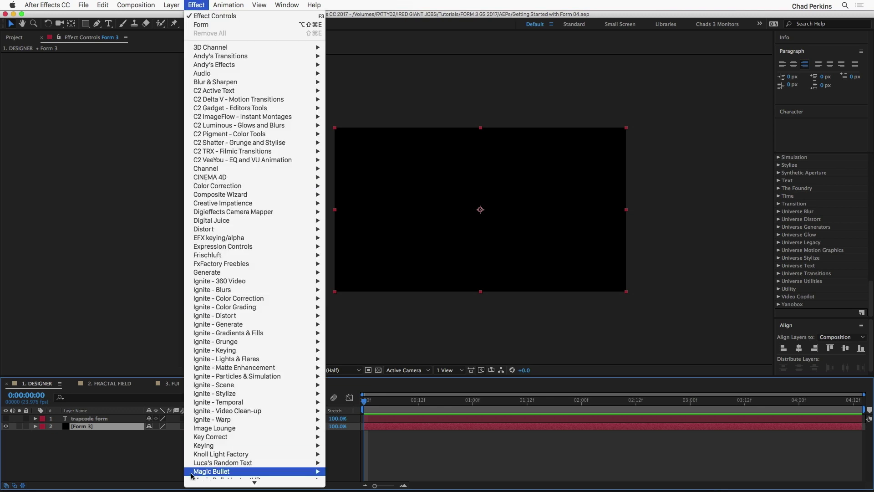
scroll(191, 475, "down", 10)
mouse_move(237, 385)
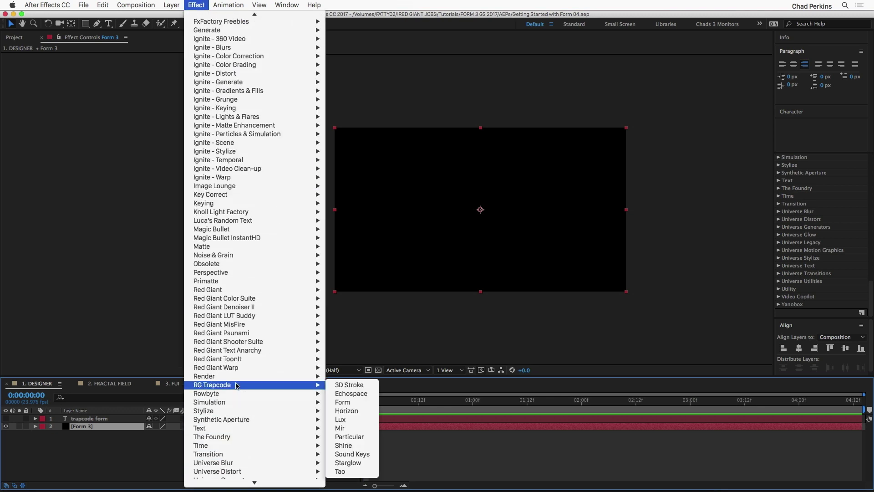
left_click(358, 403)
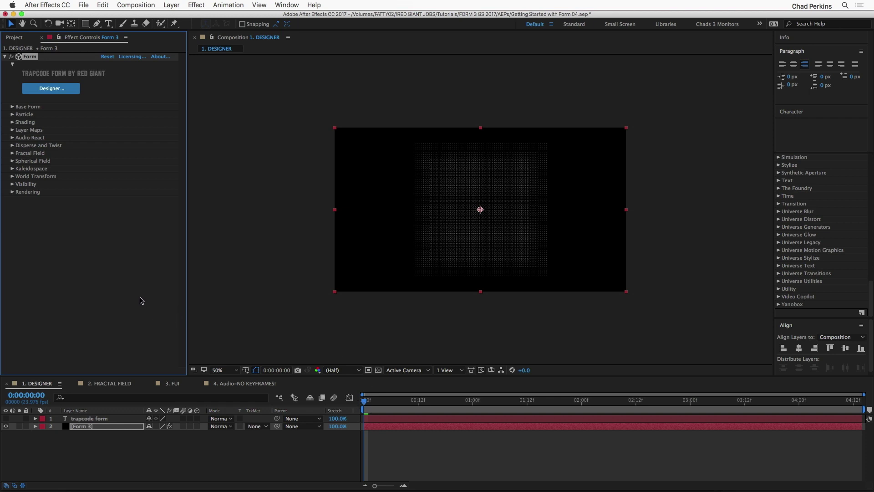
Open the Form Designer and load the Plasma Thing 1 preset from the Basics category.
left_click(51, 90)
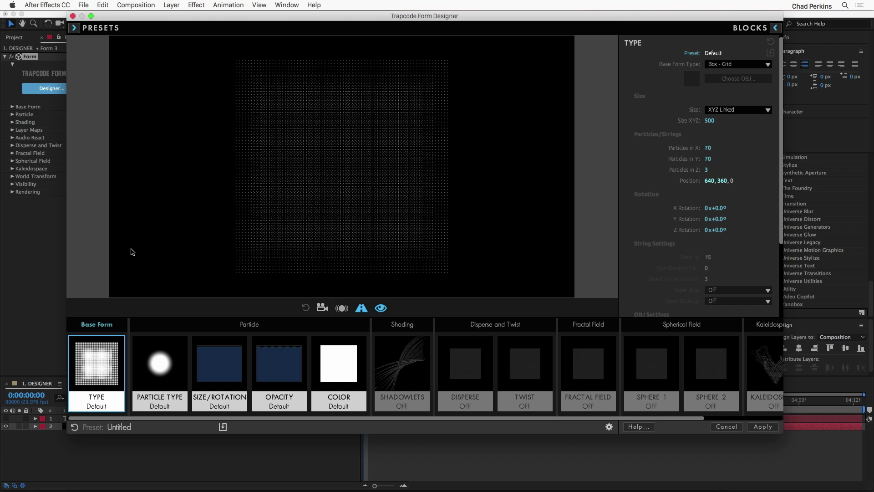
left_click(93, 30)
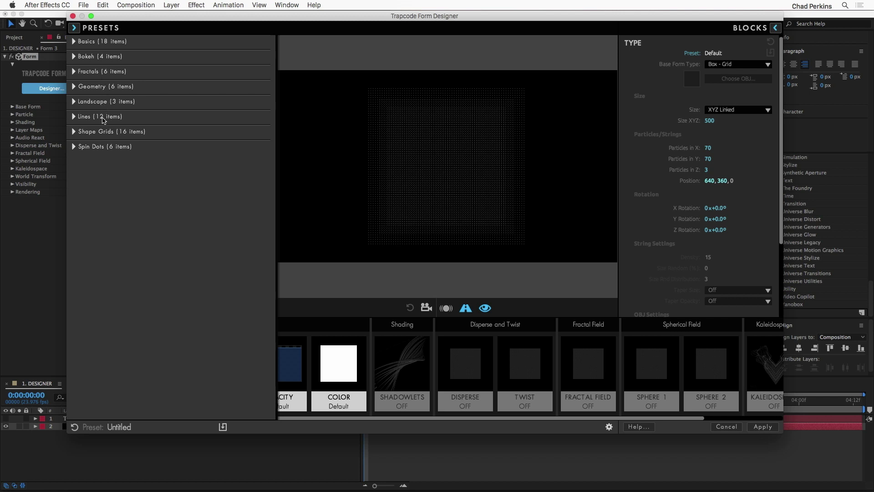
left_click(72, 42)
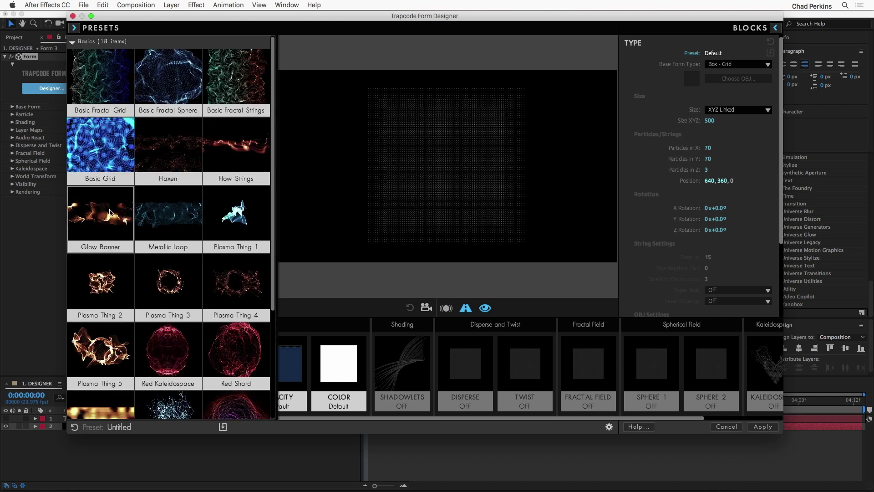
left_click(237, 233)
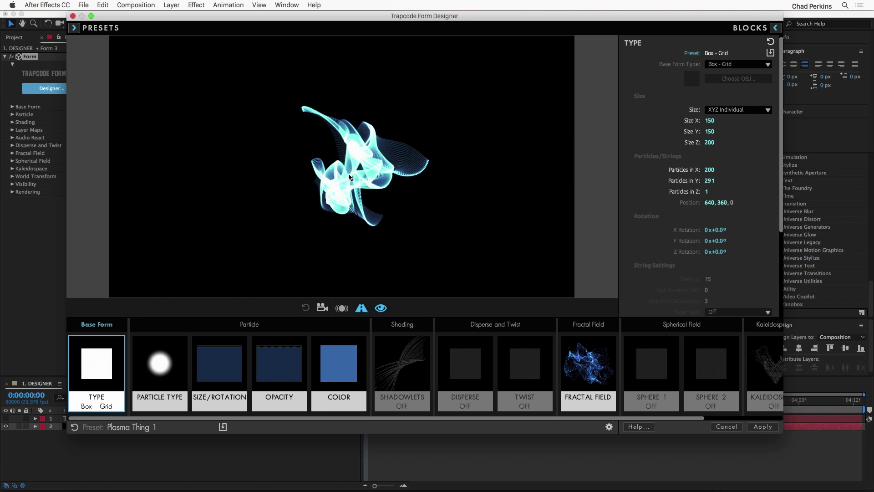
Load the Plasma Thing 5 preset from the Basics category and browse the other Basics presets.
left_click(74, 29)
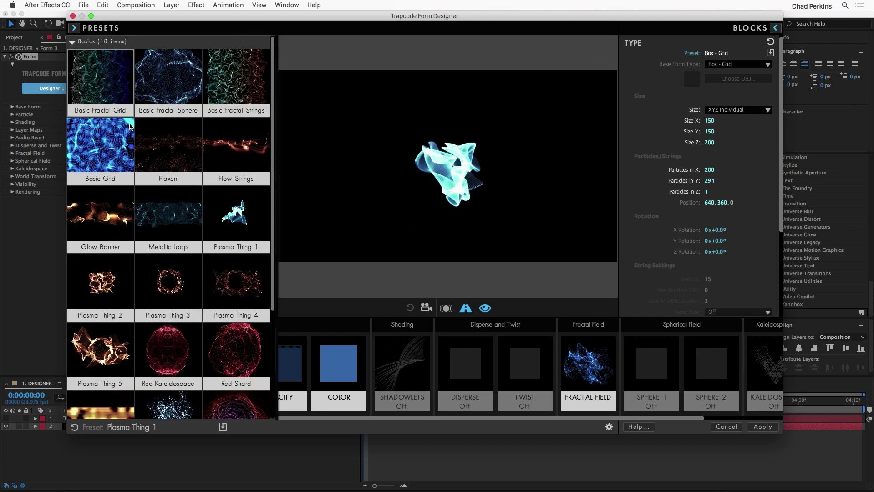
left_click(116, 350)
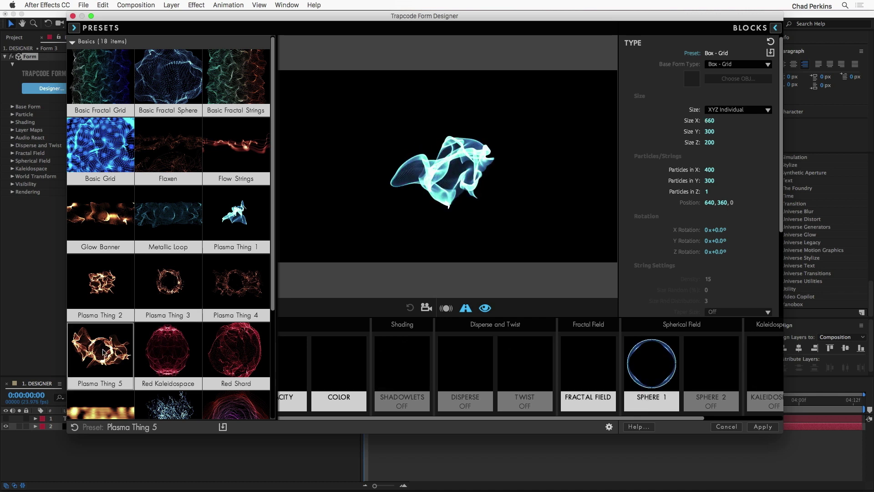
scroll(128, 336, "down", 5)
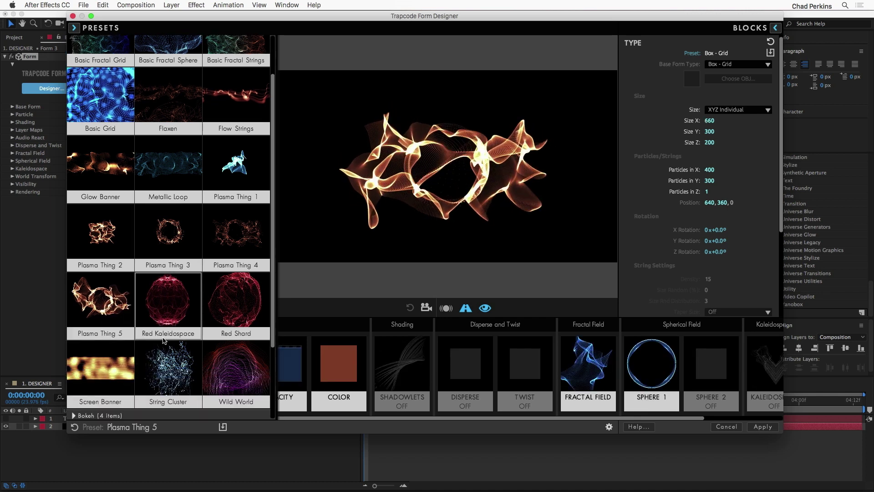
scroll(173, 306, "up", 5)
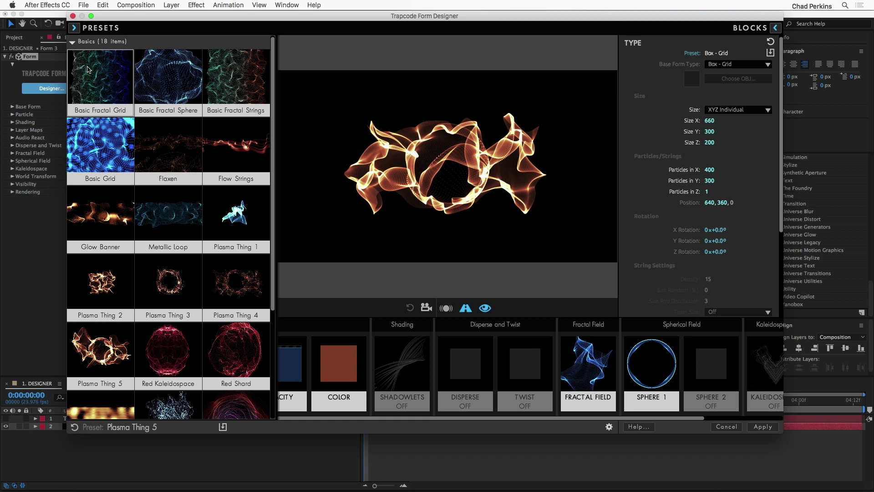
Preview the Mapped Strings and Slashes 1 presets in the Lines category, and load Streaklet Twist.
left_click(73, 42)
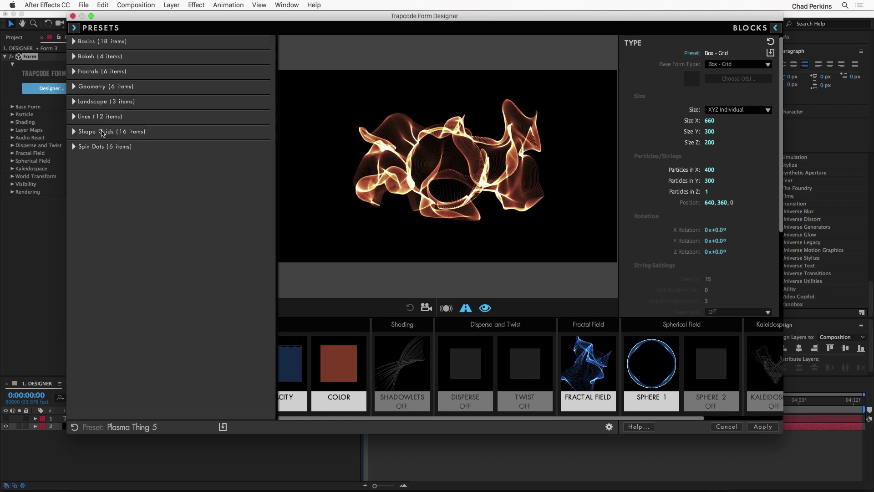
left_click(74, 117)
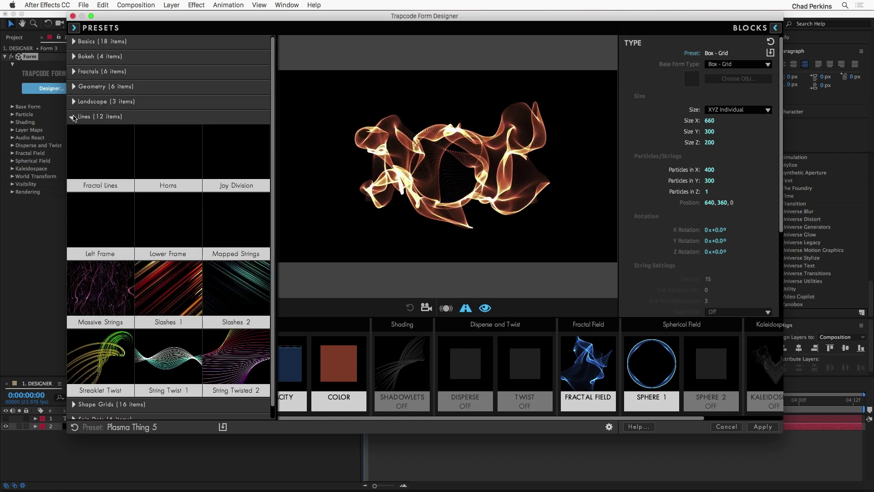
scroll(197, 238, "down", 1)
left_click(207, 239)
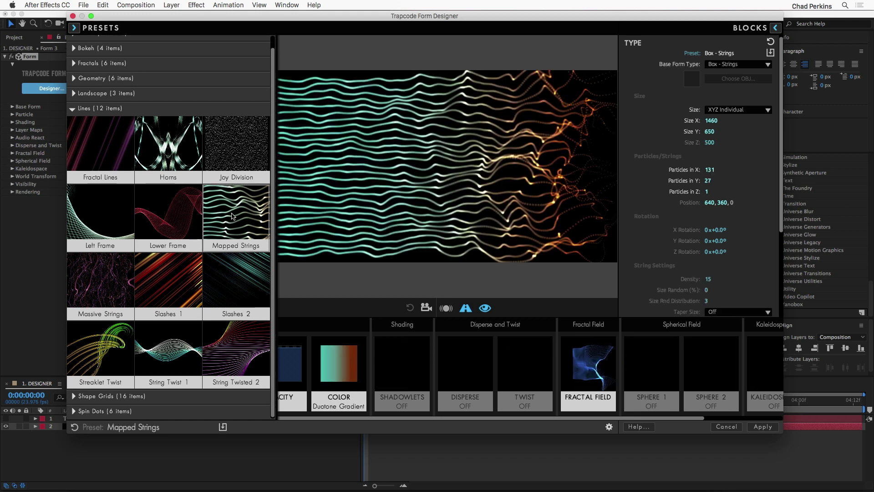
left_click(199, 281)
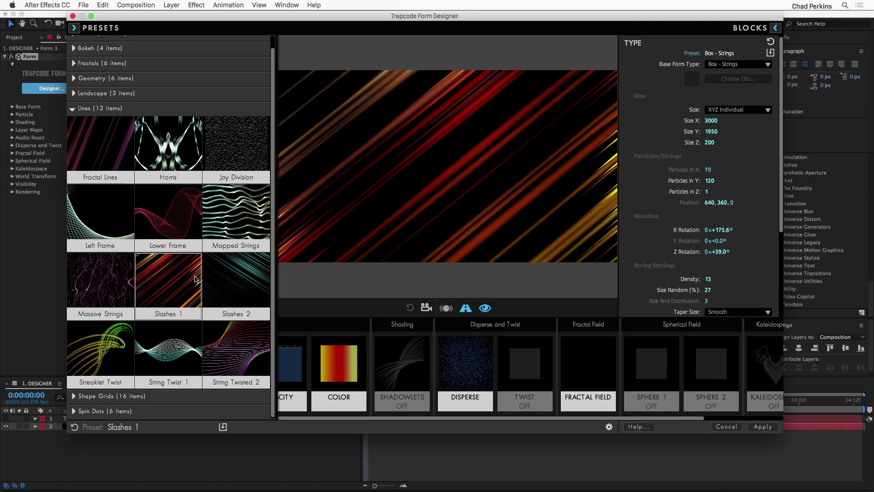
left_click(94, 354)
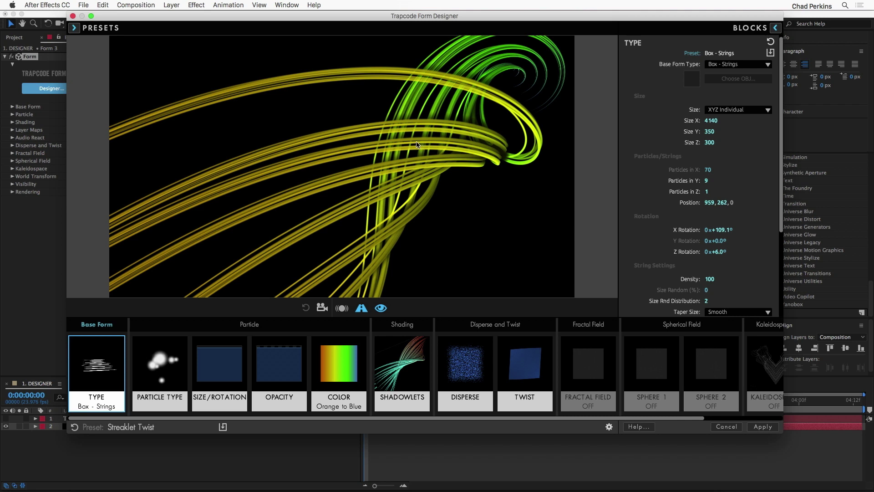
Set the Twist value of the Streaklet Twist design to -3.
left_click(529, 377)
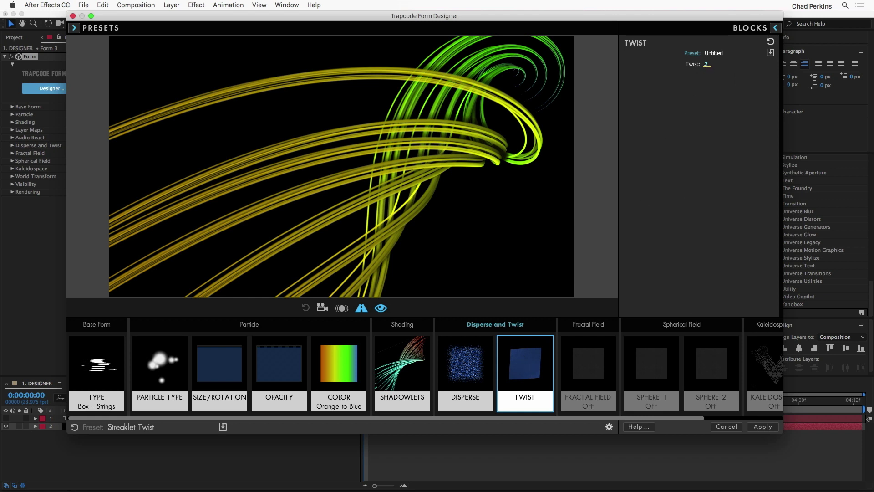
left_click_drag(707, 65, 694, 65)
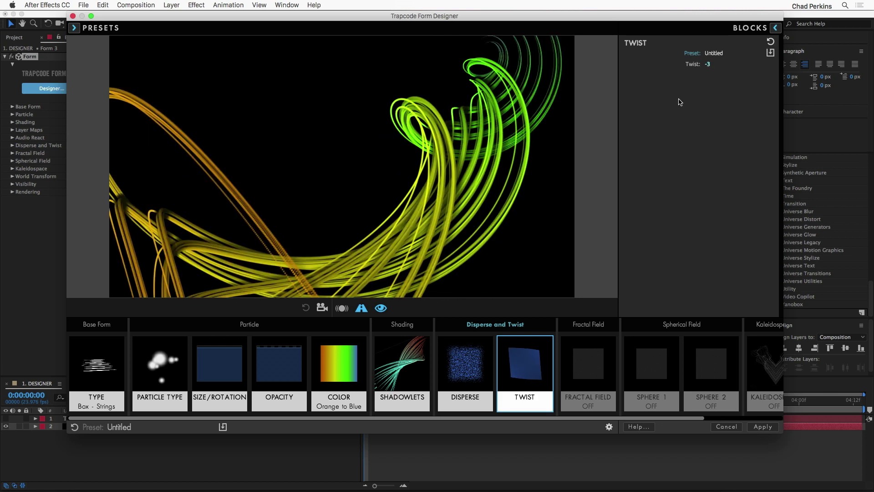
left_click(743, 34)
left_click(358, 189)
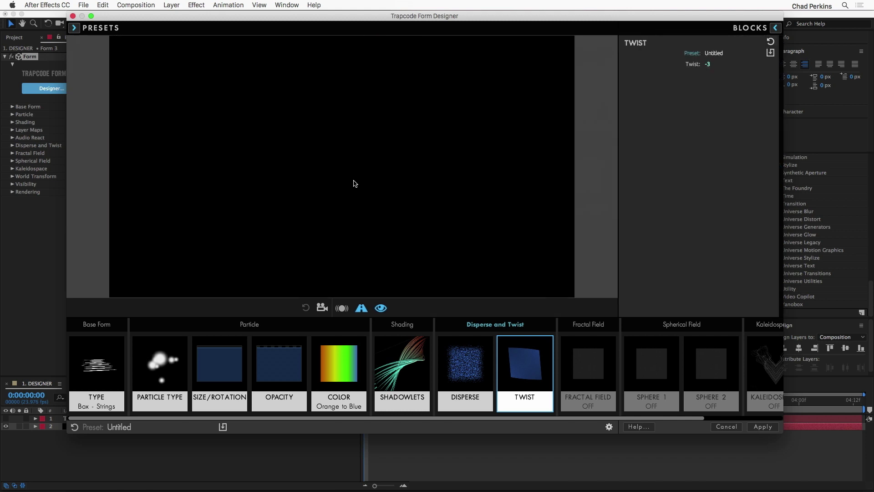
Apply the Desert Shadow color block to the particles in place of Orange to Blue.
left_click(343, 362)
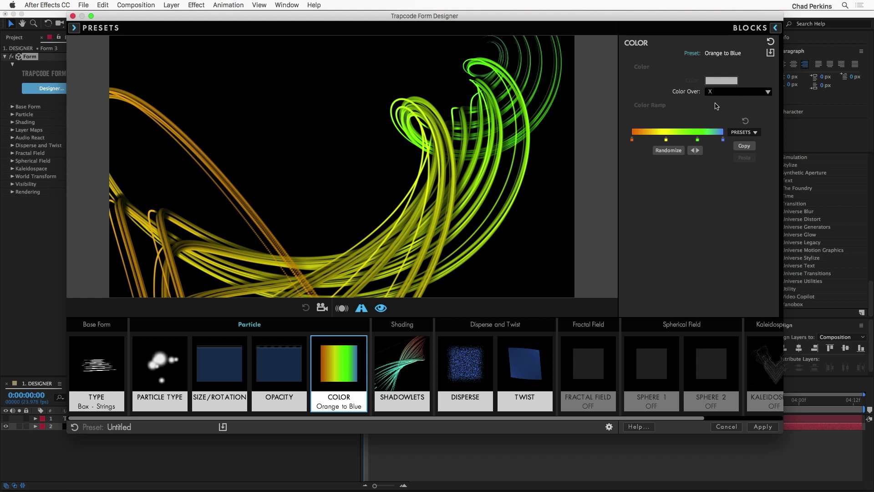
left_click(730, 54)
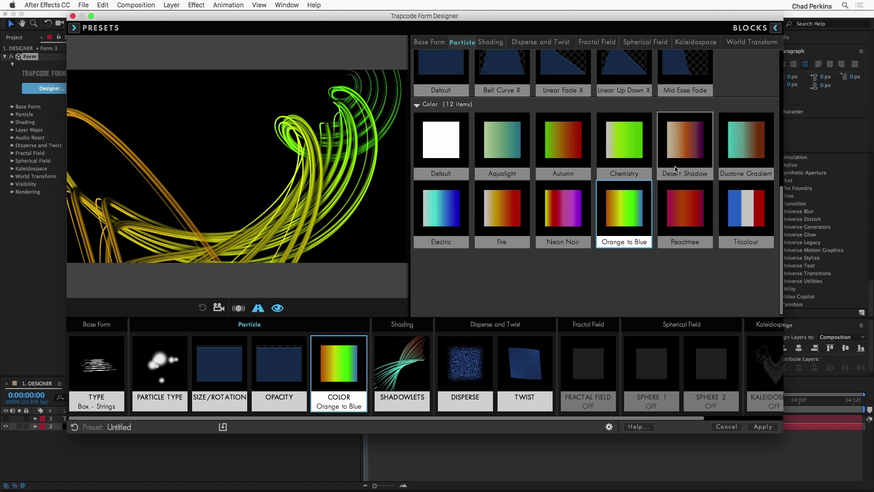
left_click(688, 147)
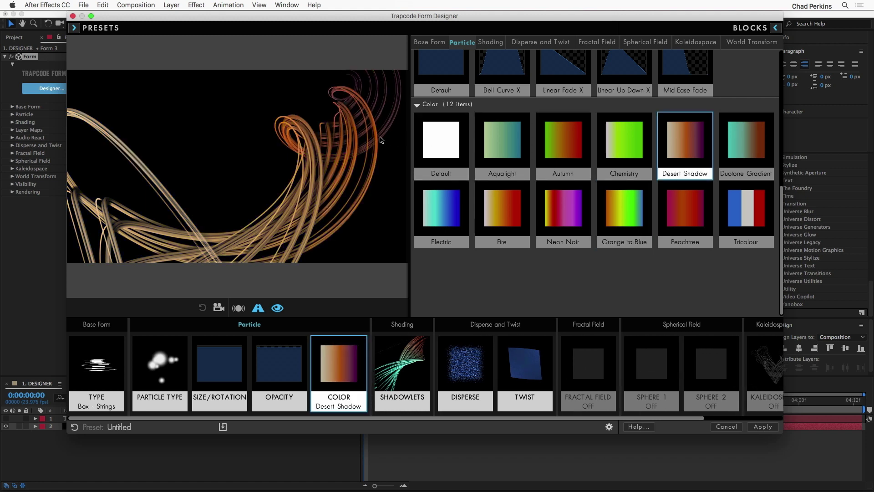
left_click(348, 156)
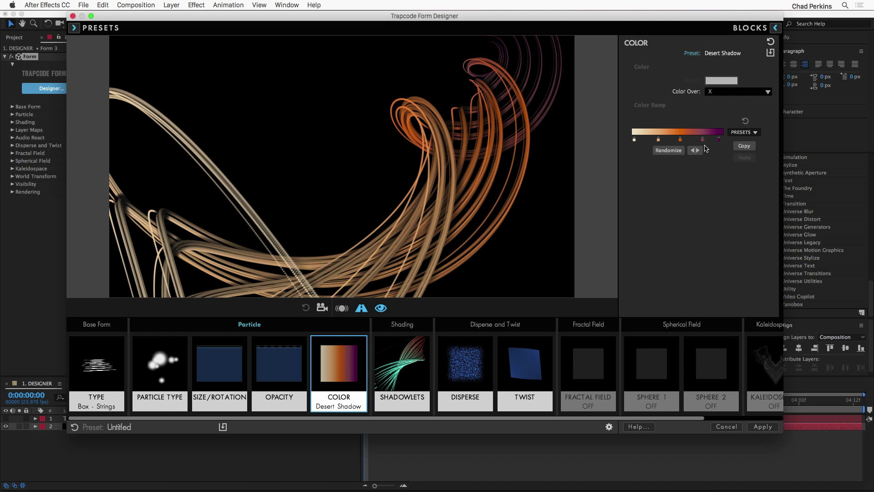
Remove the tan stop and the muted purple stop next to the end stop from the color ramp.
left_click_drag(704, 142, 703, 163)
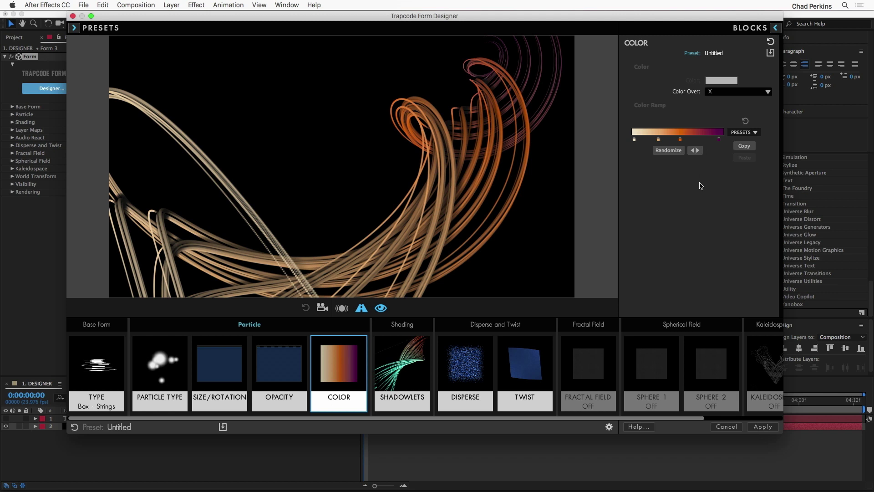
left_click_drag(658, 142, 658, 185)
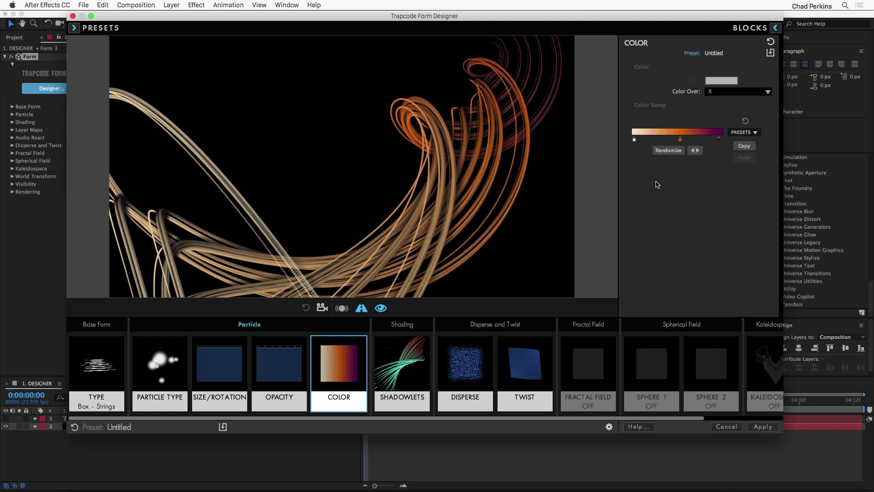
Brighten the ramp's purple end stop to a vivid magenta and shift the orange stop toward the light end.
double_click(719, 141)
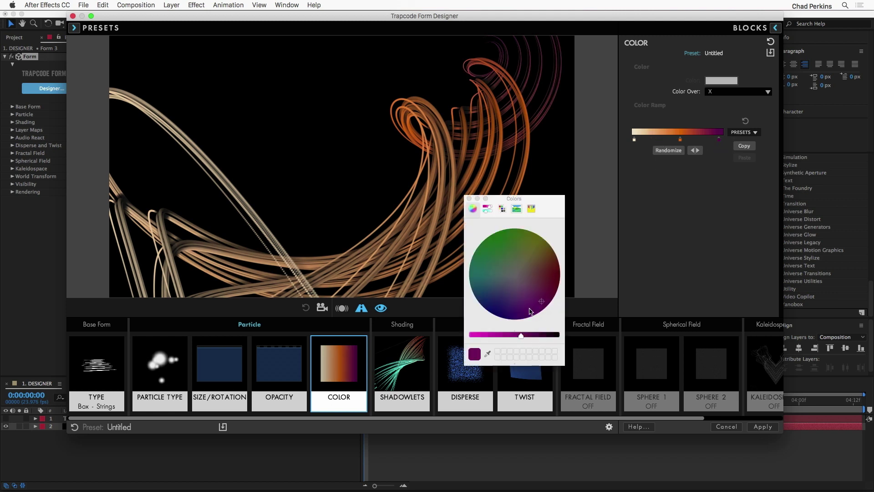
left_click_drag(513, 339, 482, 337)
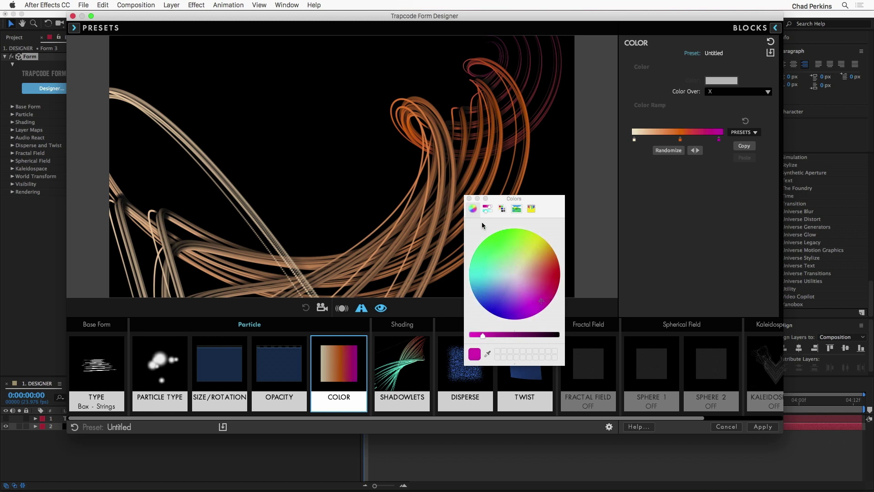
left_click(468, 198)
left_click_drag(680, 140, 662, 141)
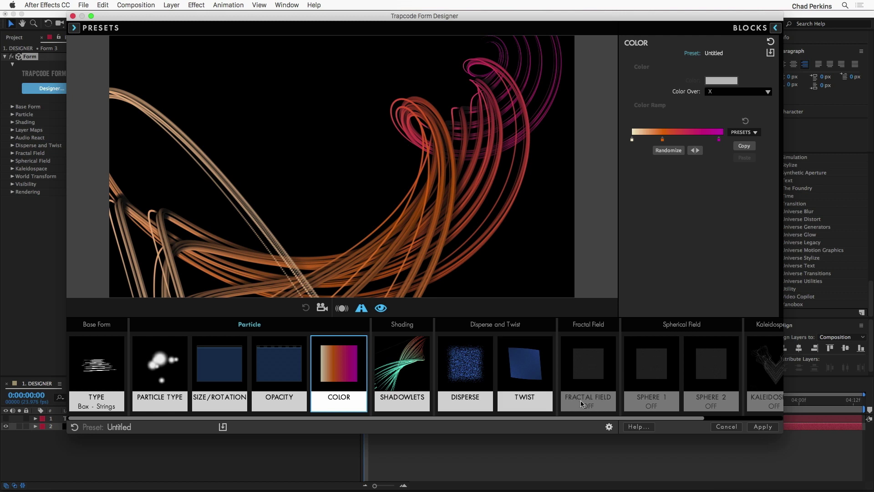
Enable fractal displacement on the strings by setting the Fractal Field's X Displace to 79.
left_click(591, 366)
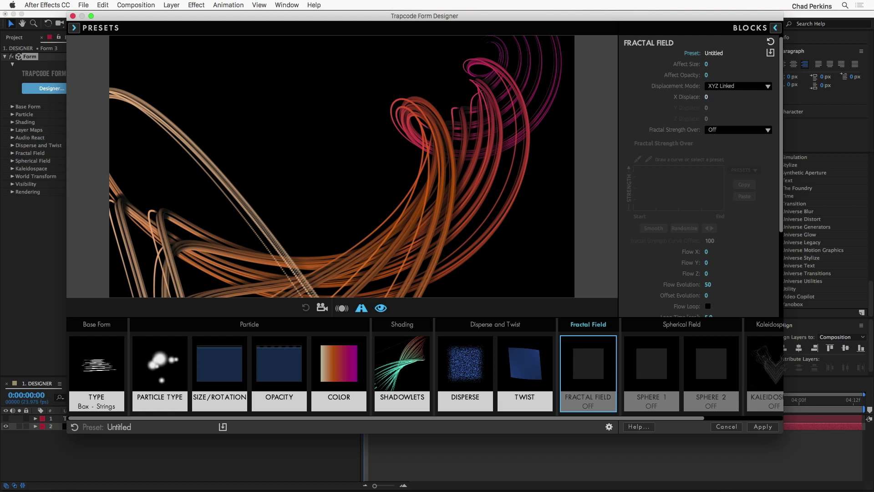
left_click_drag(706, 96, 710, 97)
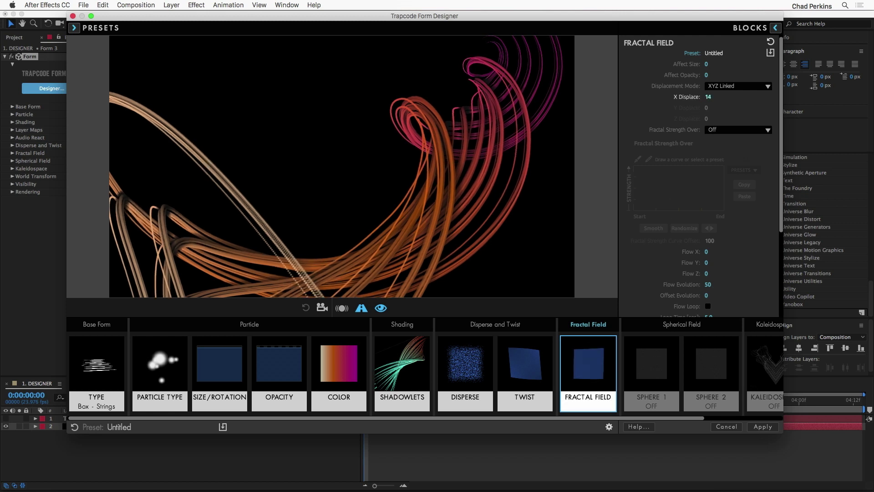
left_click_drag(708, 96, 737, 96)
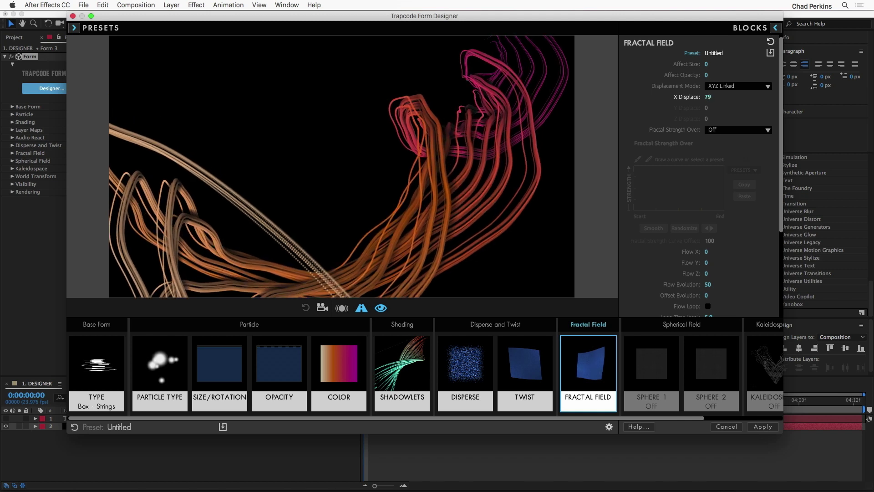
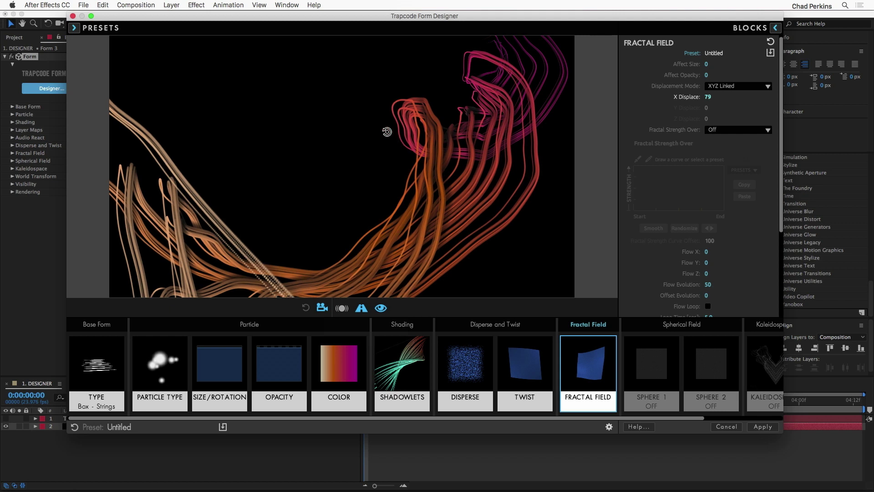
Orbit the preview camera around the strings and apply the finished design to the Form 3 layer.
mouse_move(429, 120)
left_mouse_down()
mouse_move(430, 155)
mouse_move(417, 98)
mouse_move(451, 135)
mouse_move(431, 126)
left_mouse_up()
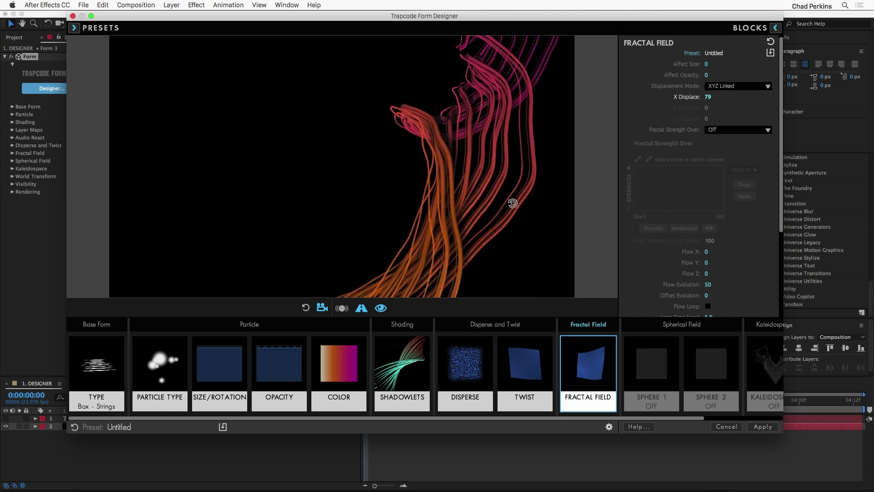
left_click(763, 427)
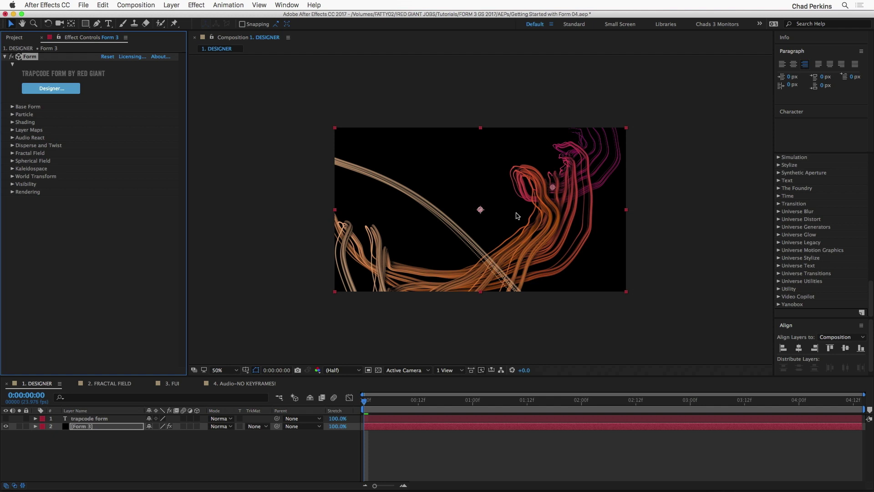
Add a camera to the DESIGNER composition and adjust its view of the strings.
right_click(179, 453)
mouse_move(200, 390)
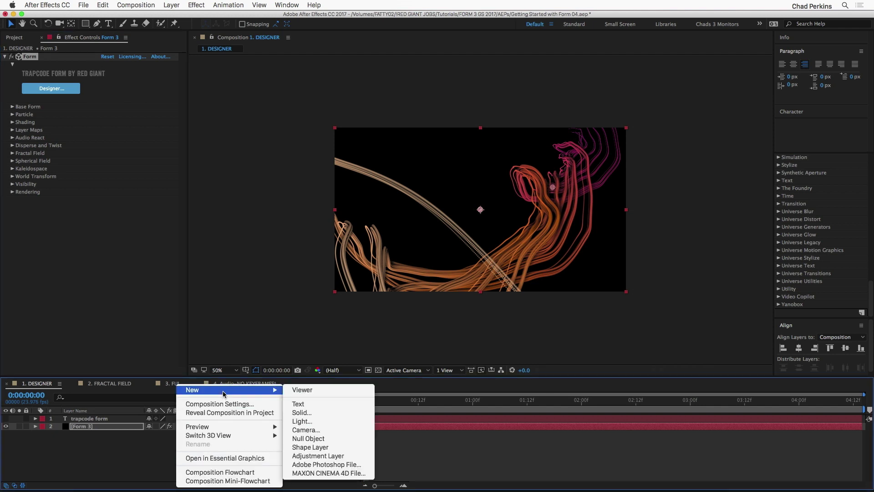
left_click(314, 430)
left_click(572, 315)
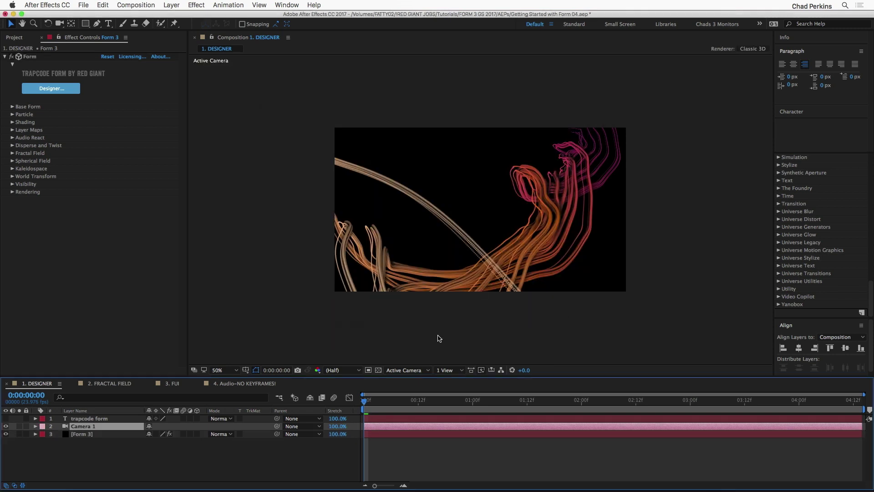
left_click(60, 23)
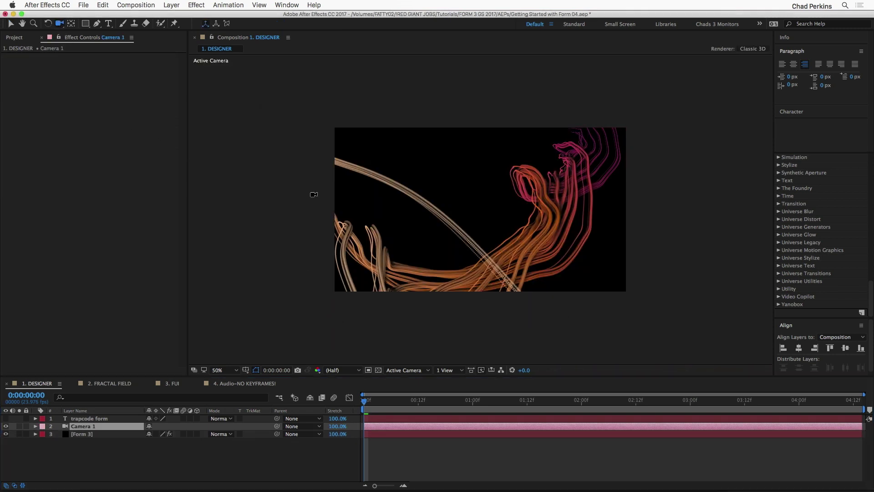
mouse_move(455, 239)
left_mouse_down()
mouse_move(450, 252)
mouse_move(455, 241)
left_mouse_up()
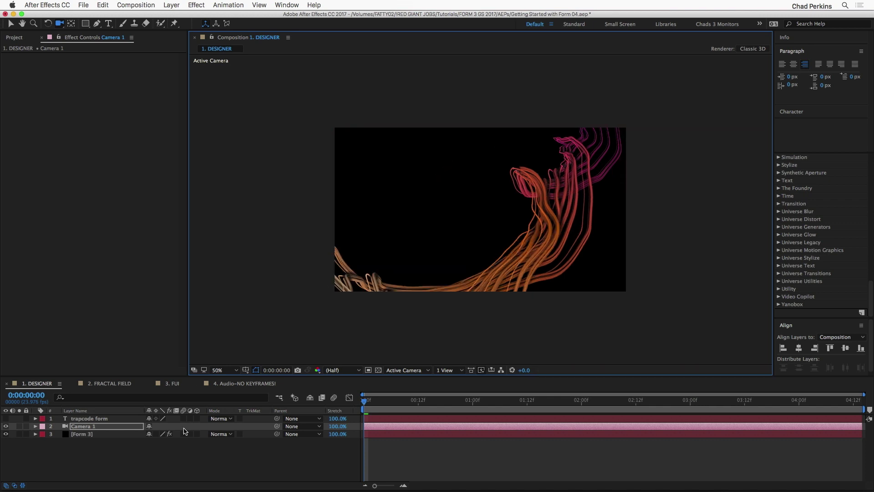
Set the Fractal Field's Displace to 50 for the strings on the Form 3 layer.
left_click(94, 434)
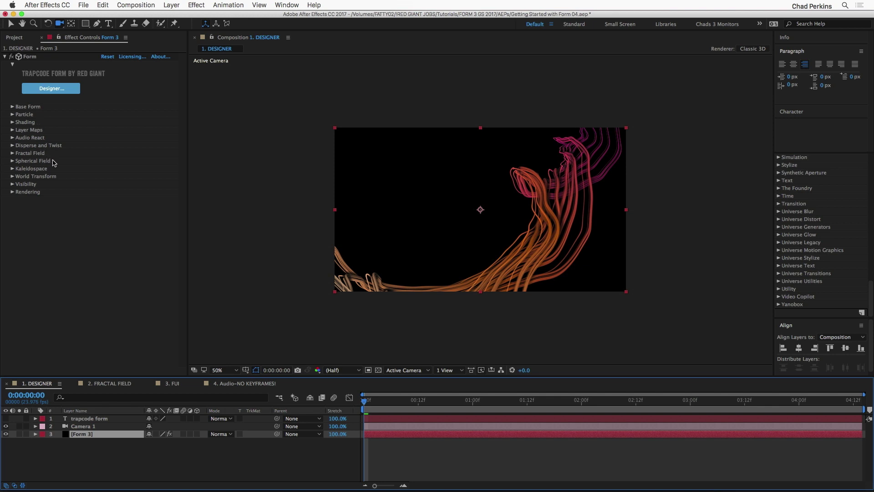
left_click(13, 154)
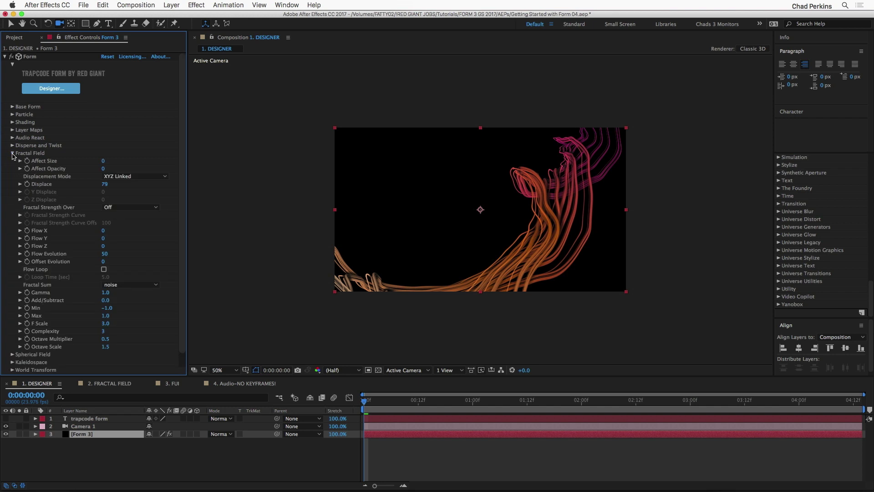
left_click(105, 185)
key("Return")
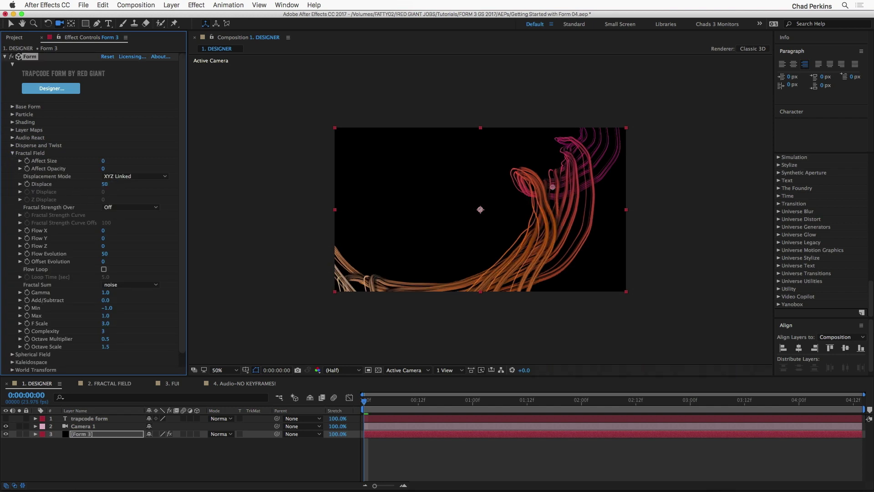
left_click(13, 153)
Reduce the base form's Size X to 3540 and show the trapcode form text layer.
left_click(12, 107)
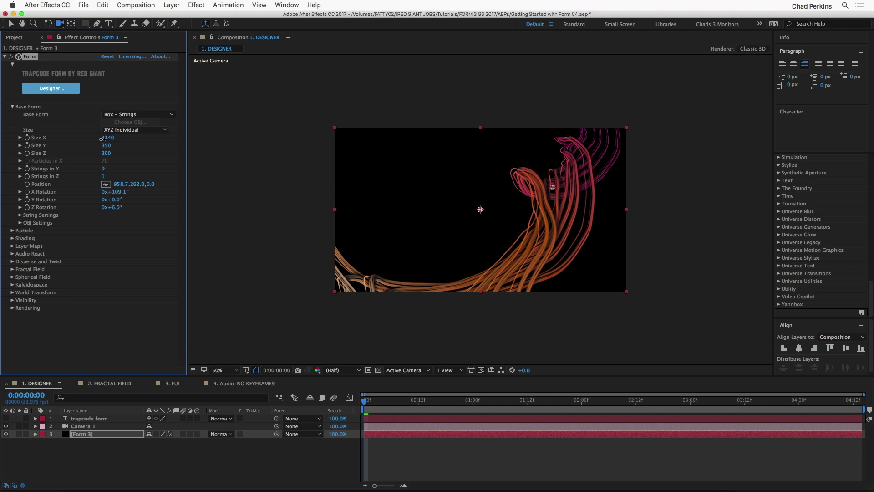
left_click_drag(92, 141, 87, 143)
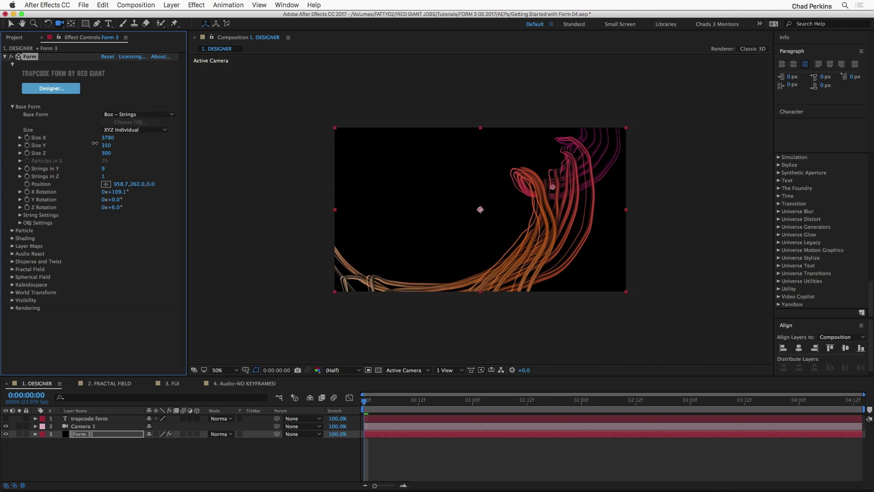
left_click_drag(95, 143, 85, 148)
left_click(6, 418)
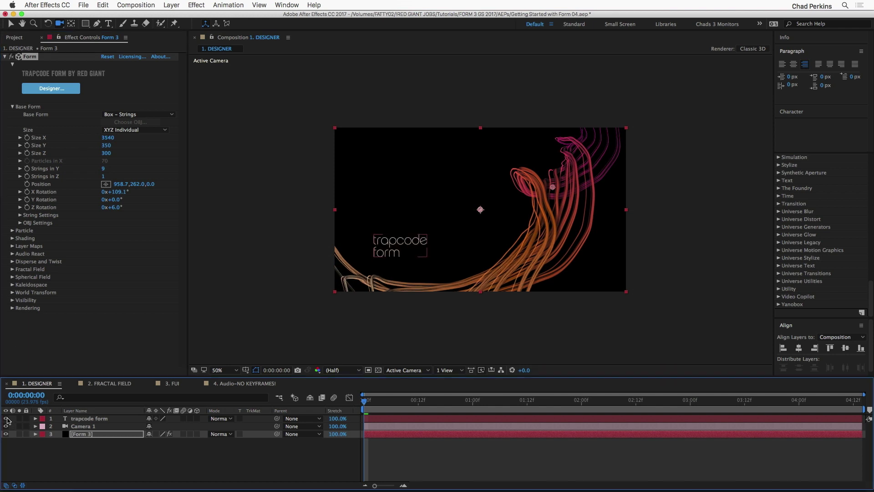
left_click(135, 462)
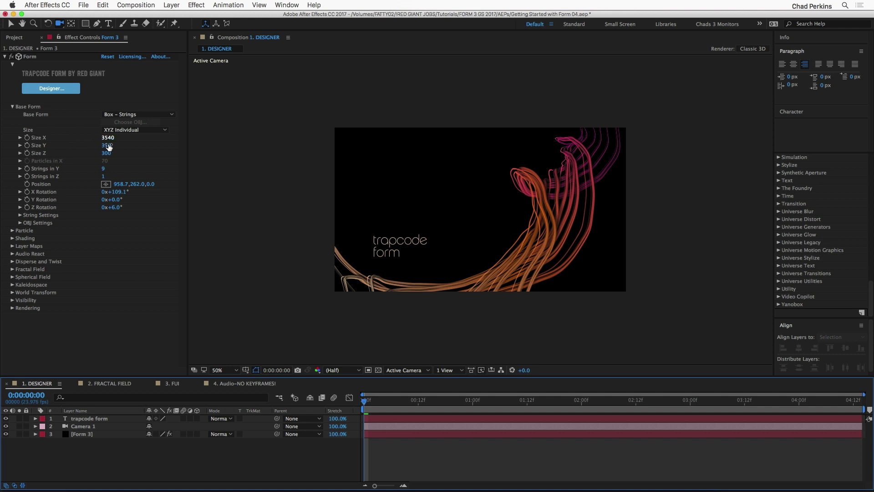
Switch to the FRACTAL FIELD composition and add a two-node camera with the 50mm preset.
left_click(109, 383)
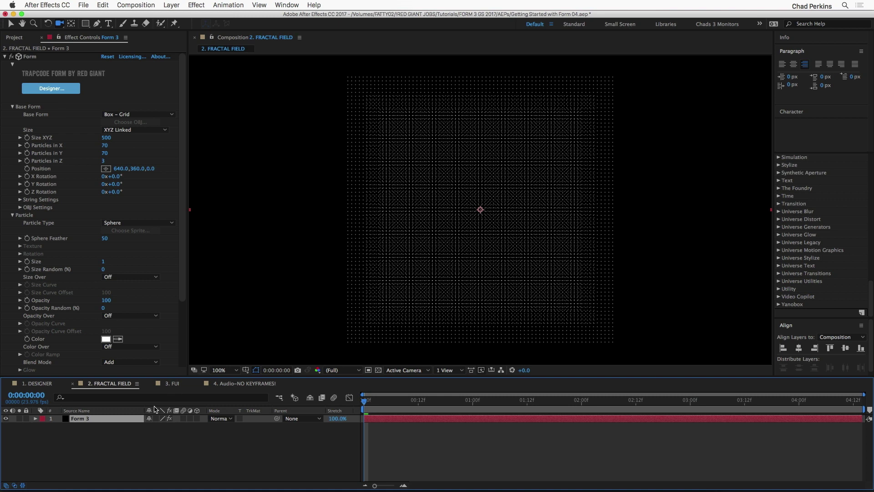
right_click(116, 440)
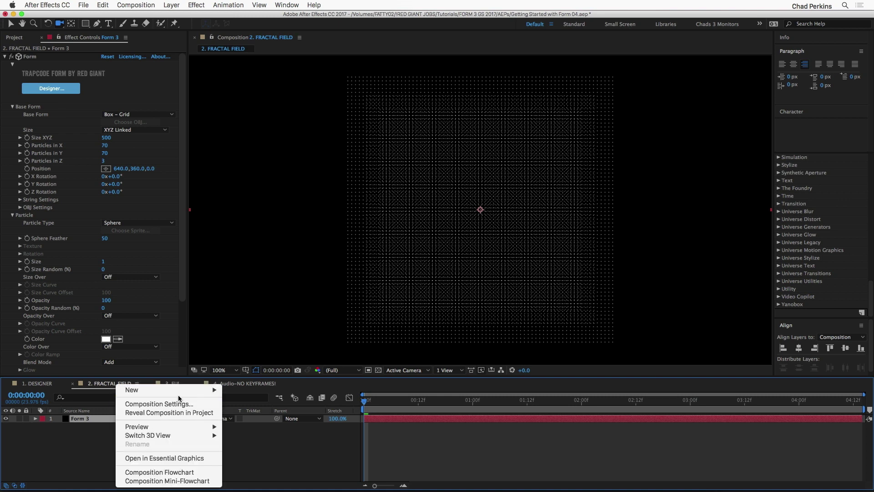
mouse_move(189, 390)
left_click(244, 429)
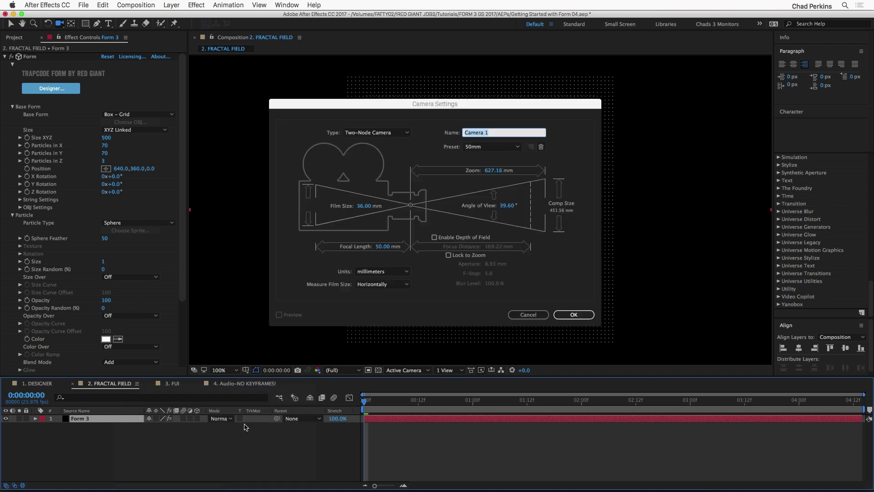
key("Return")
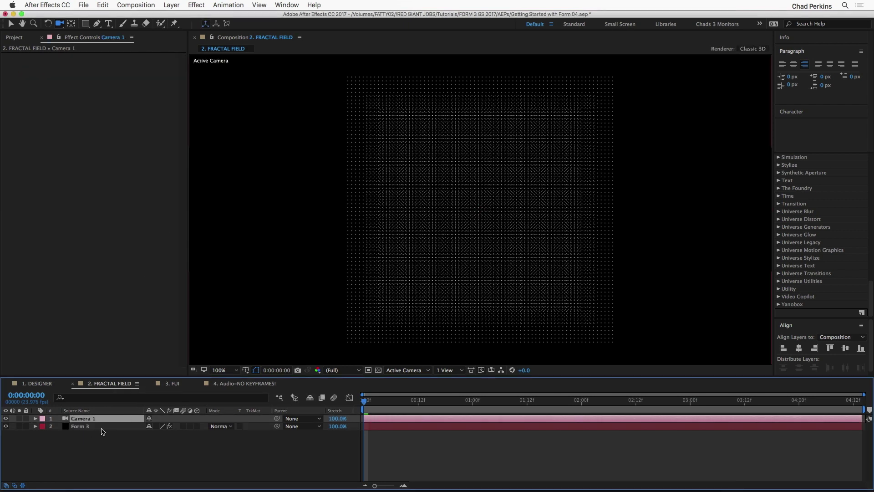
Examine the depth of the Form 3 particle grid by orbiting and zooming the camera around its planes.
left_click(91, 426)
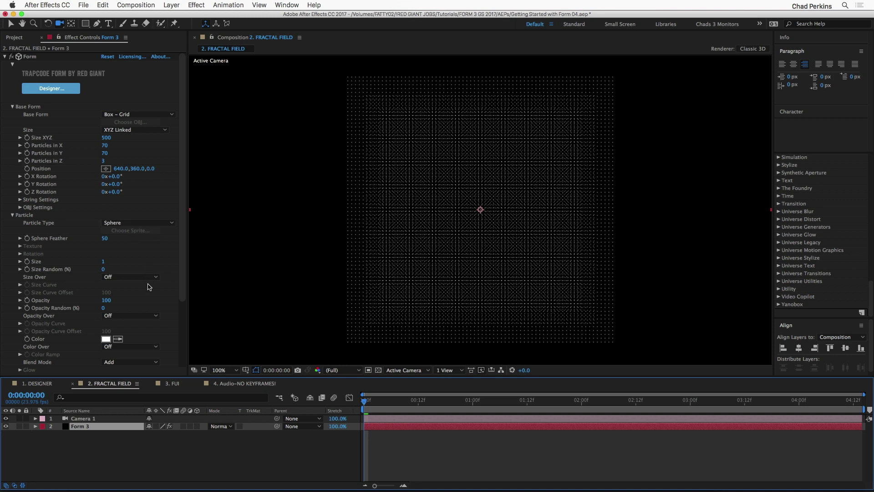
left_click(315, 190)
left_click_drag(315, 190, 432, 205)
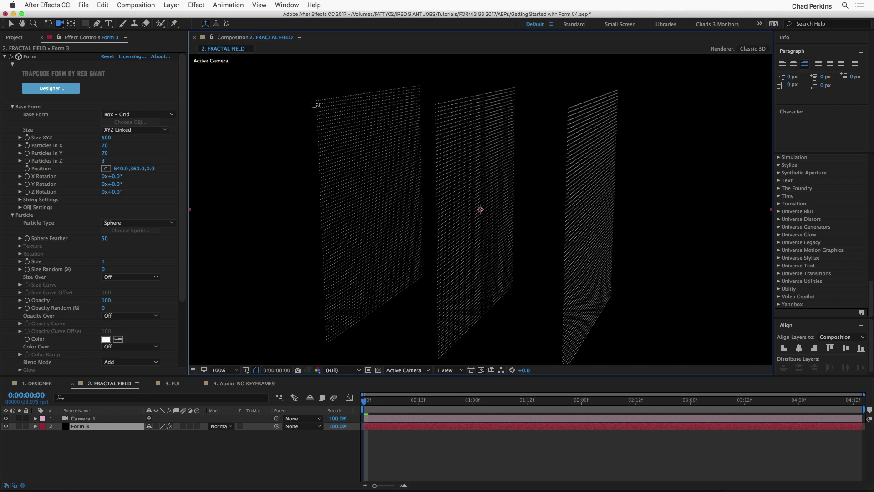
left_click_drag(357, 172, 436, 135)
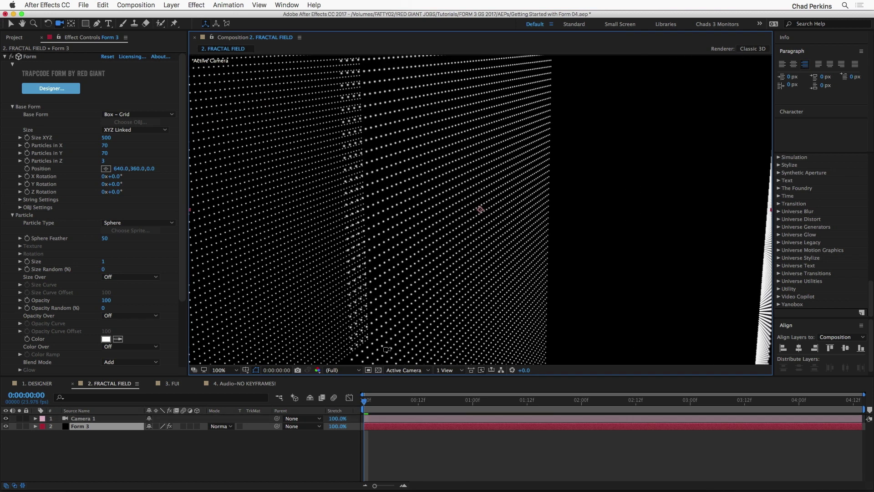
left_click(477, 279)
left_click_drag(472, 272, 450, 294)
left_click_drag(455, 214, 454, 252)
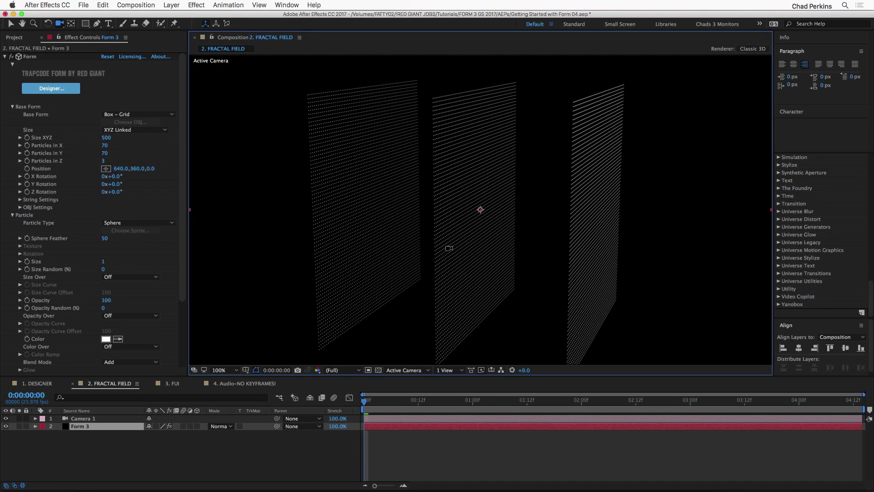
Set the grid's Particles in Z to 5 and enlarge its Size XYZ to 570.
left_click(102, 160)
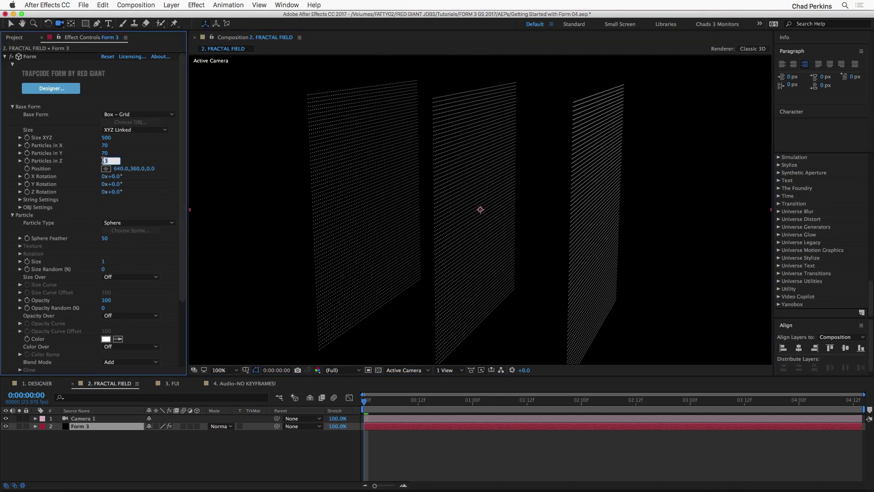
type("5")
key("Return")
mouse_move(528, 169)
left_mouse_down()
mouse_move(561, 168)
mouse_move(528, 168)
left_mouse_up()
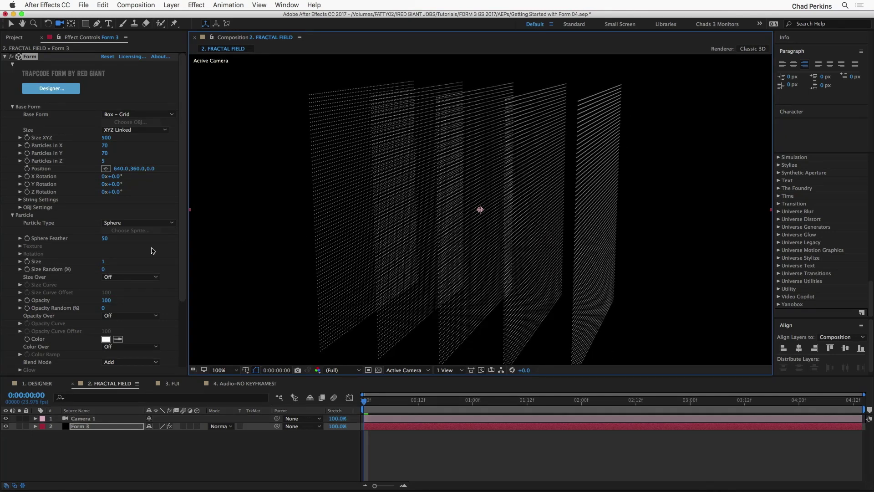
mouse_move(106, 140)
left_mouse_down()
mouse_move(92, 145)
mouse_move(115, 144)
left_mouse_up()
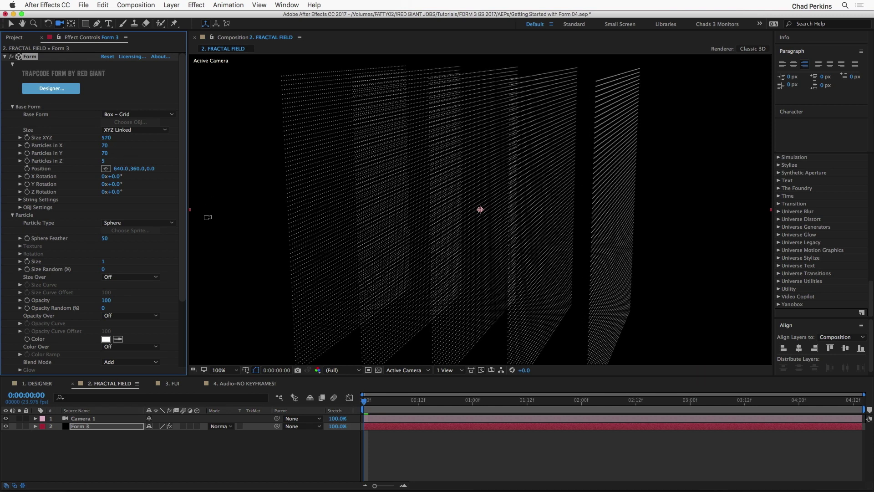
Delete the camera from the composition and reduce Particles in Z to 1.
left_click(97, 419)
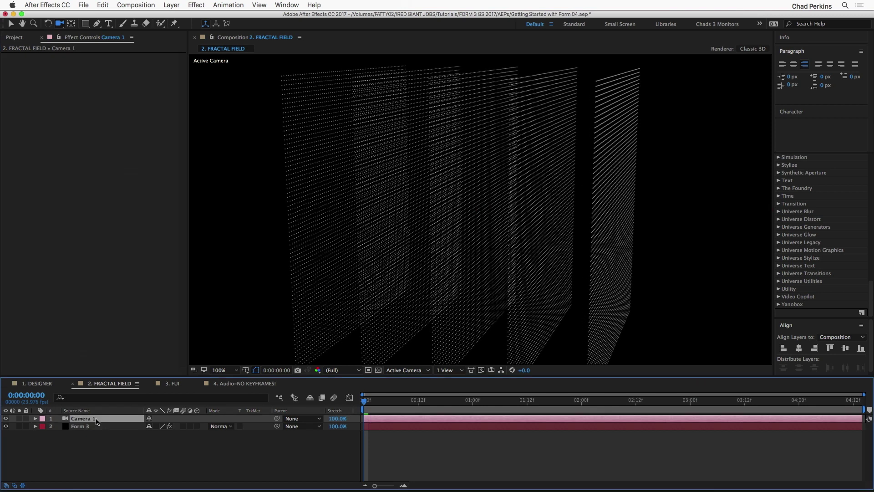
key("Delete")
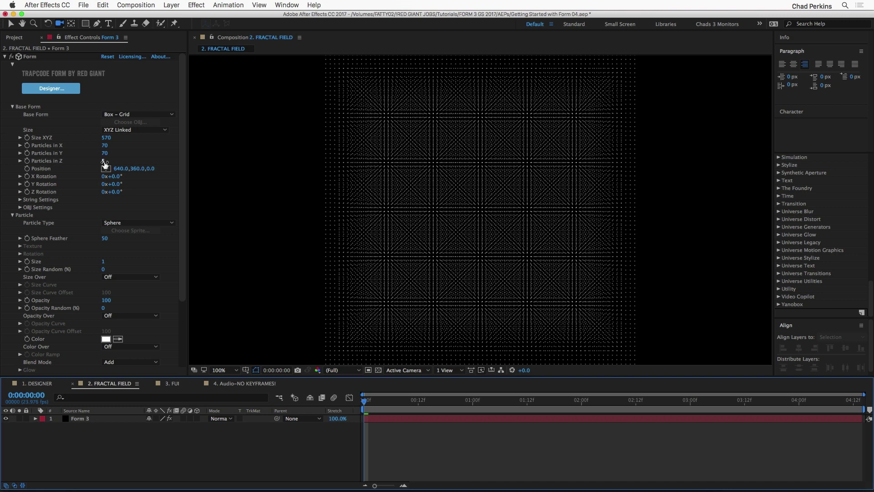
left_click_drag(103, 161, 92, 162)
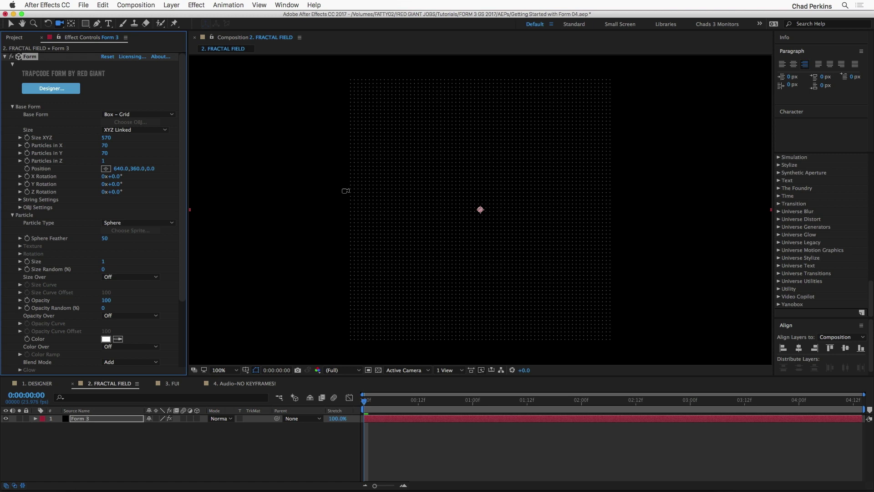
left_click(10, 23)
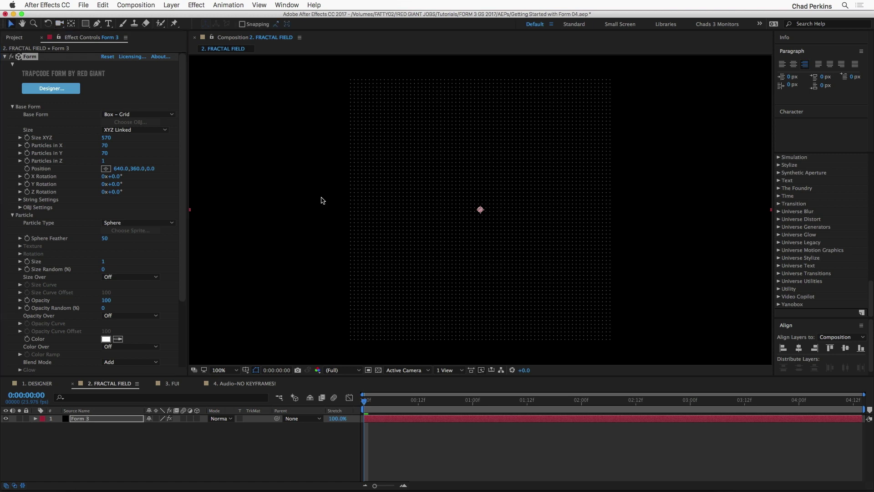
Try the Sphere - Layered base form and switch back to Box - Grid.
left_click(134, 114)
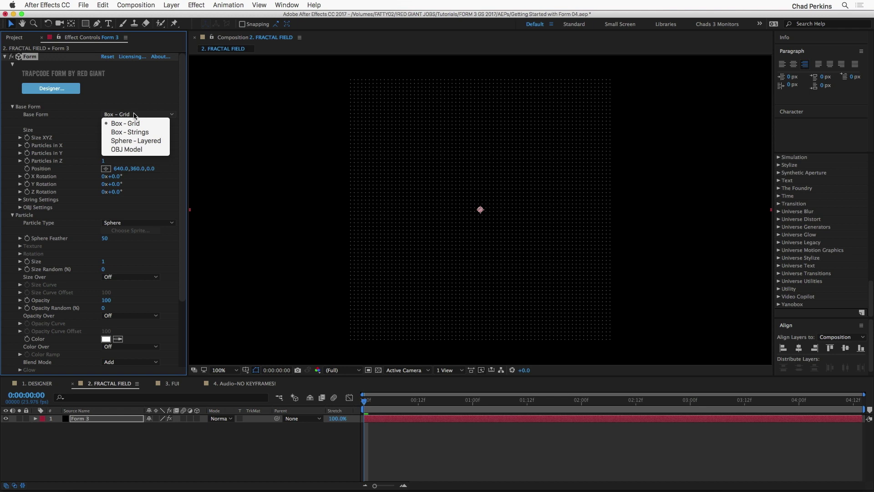
left_click(151, 140)
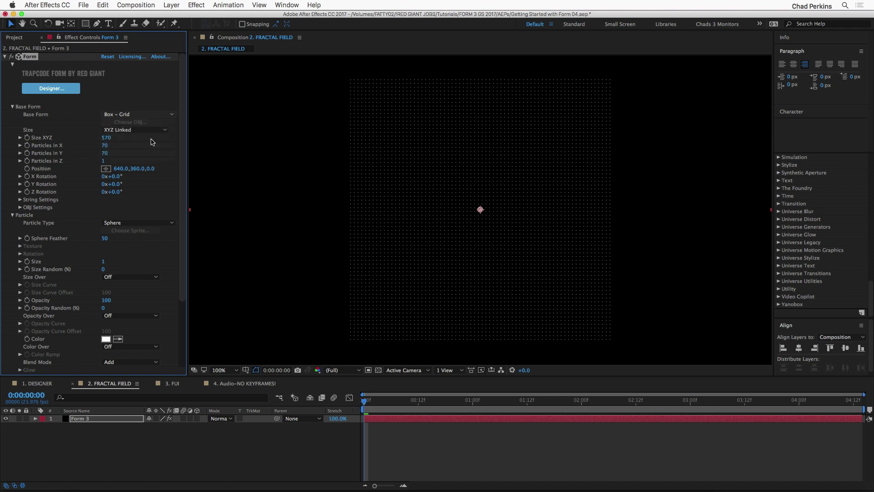
left_click(148, 114)
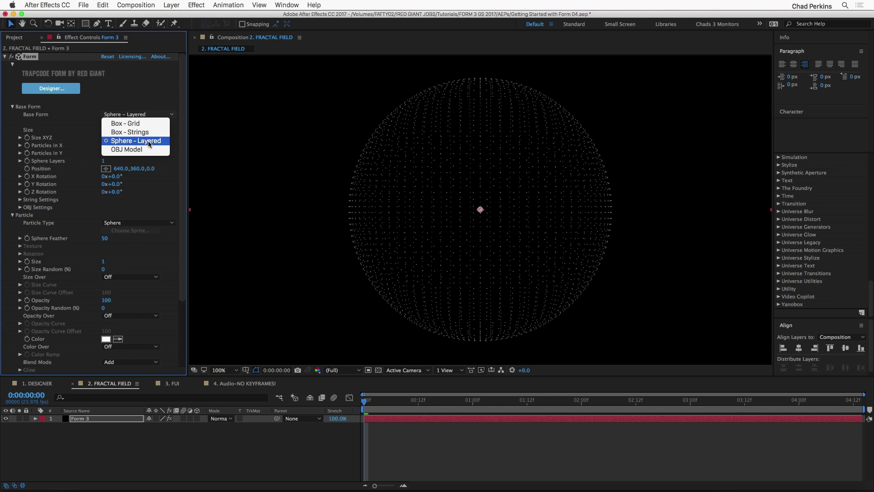
left_click(150, 124)
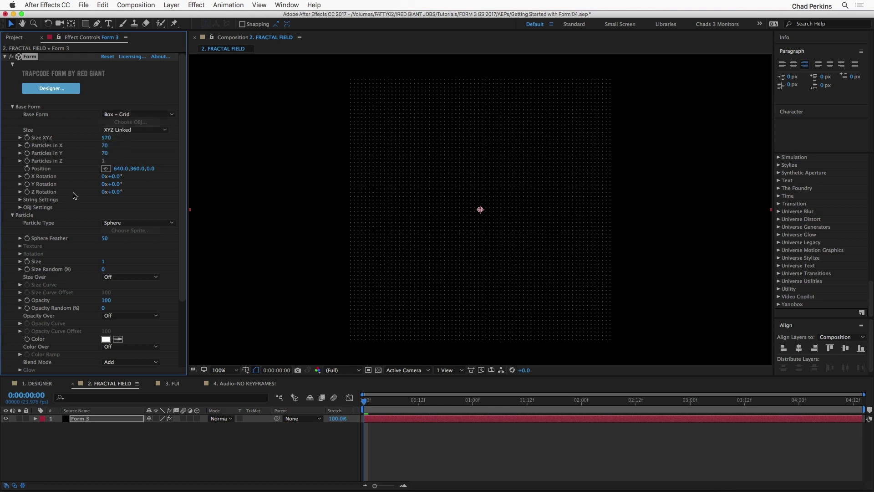
Increase the grid's Particles in X to 217 and Particles in Y to 141.
scroll(70, 175, "down", 1)
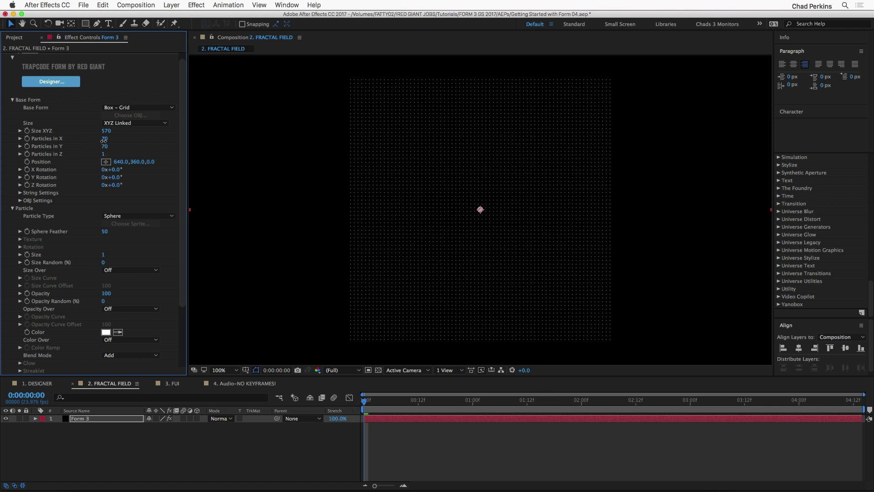
left_click_drag(106, 139, 125, 141)
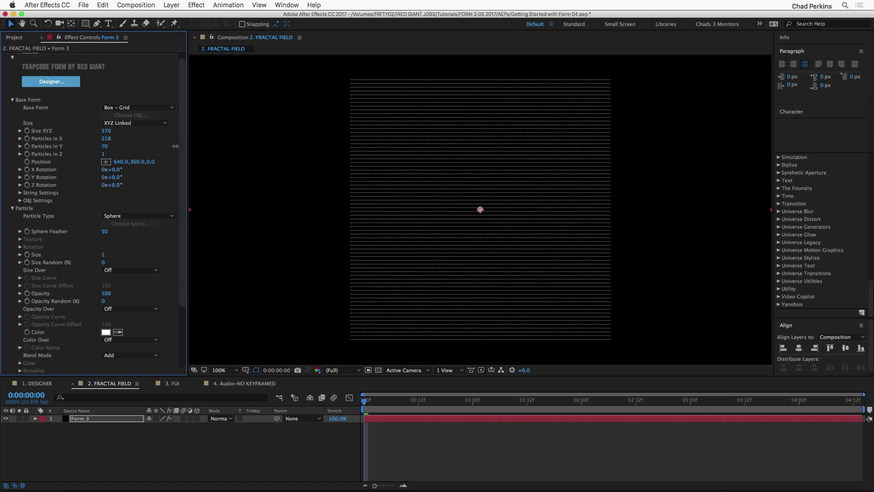
left_click_drag(104, 147, 136, 144)
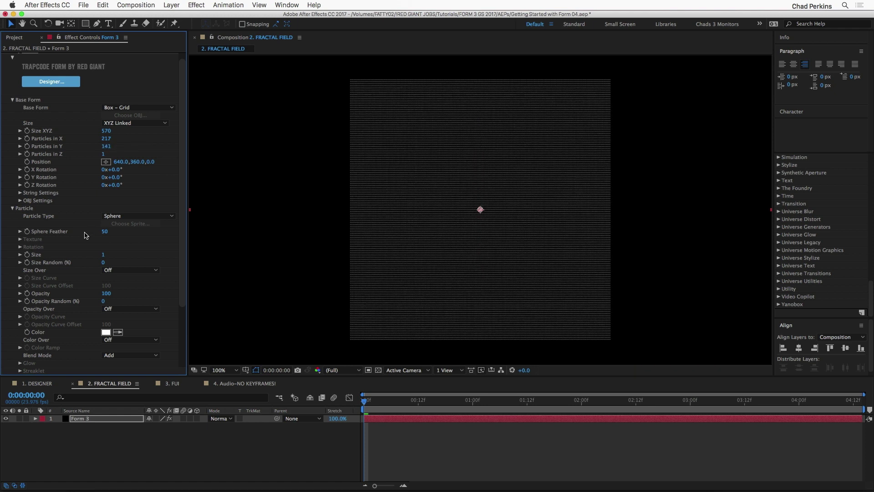
Try a particle Size of 2 on the grid and return it to 1.
left_click(12, 100)
left_click(13, 114)
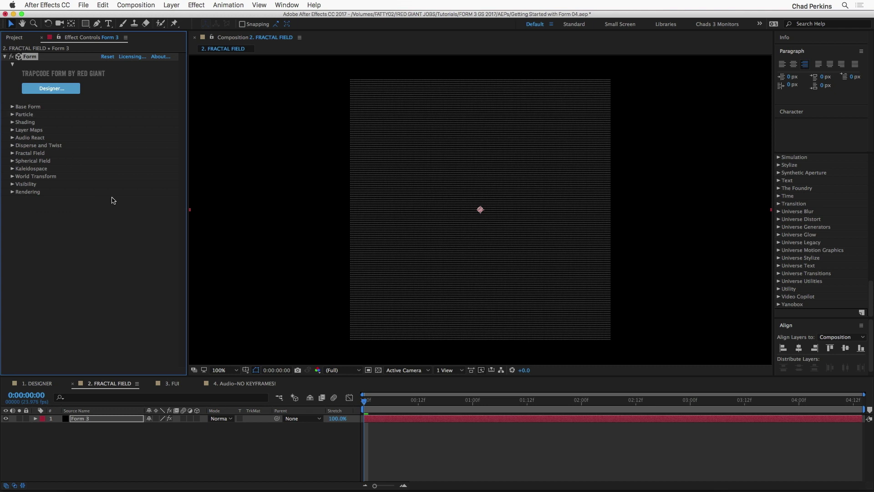
left_click(13, 114)
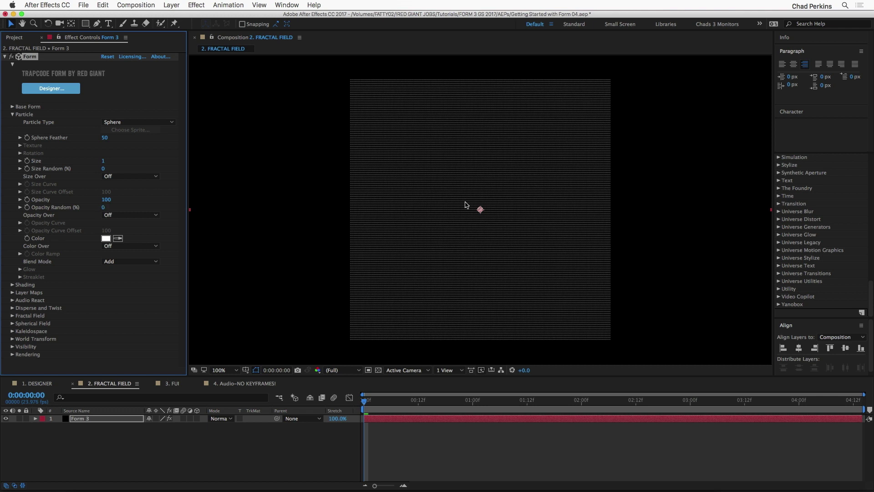
left_click_drag(104, 160, 105, 160)
left_click(104, 161)
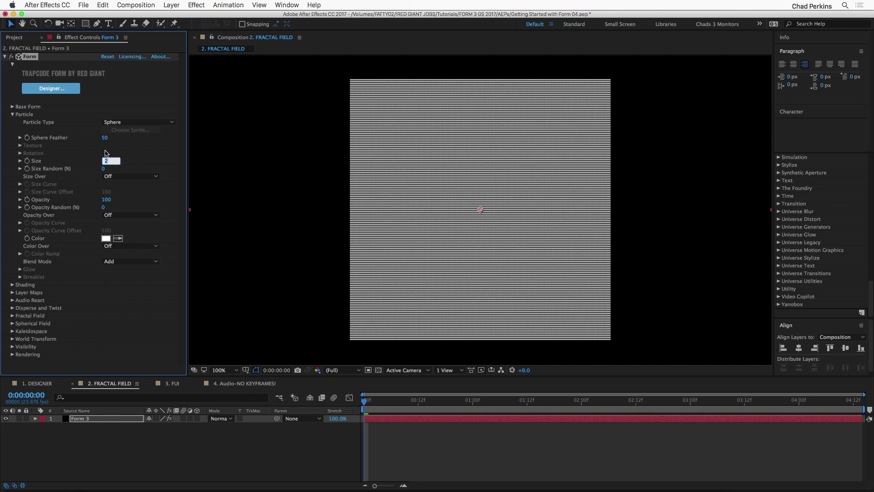
key("Return")
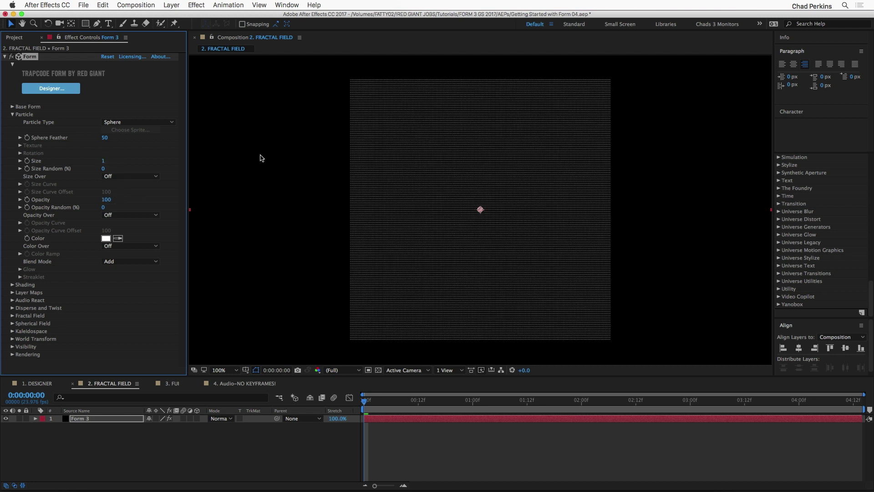
left_click(13, 114)
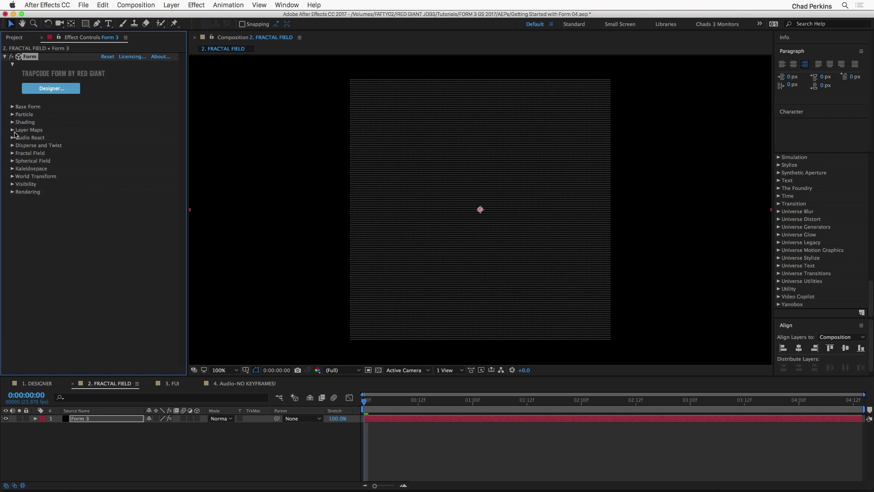
In the Fractal Field settings, set Affect Opacity to 6 and Displace to 110.
left_click(12, 153)
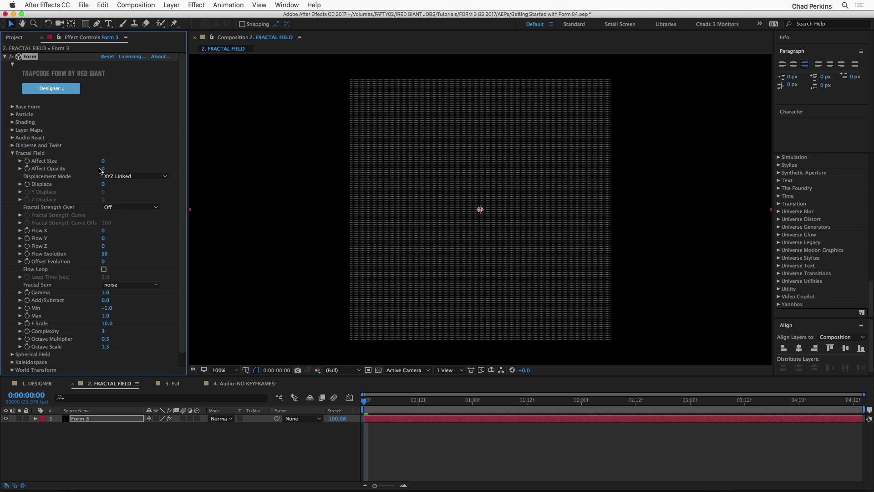
left_click_drag(103, 168, 109, 167)
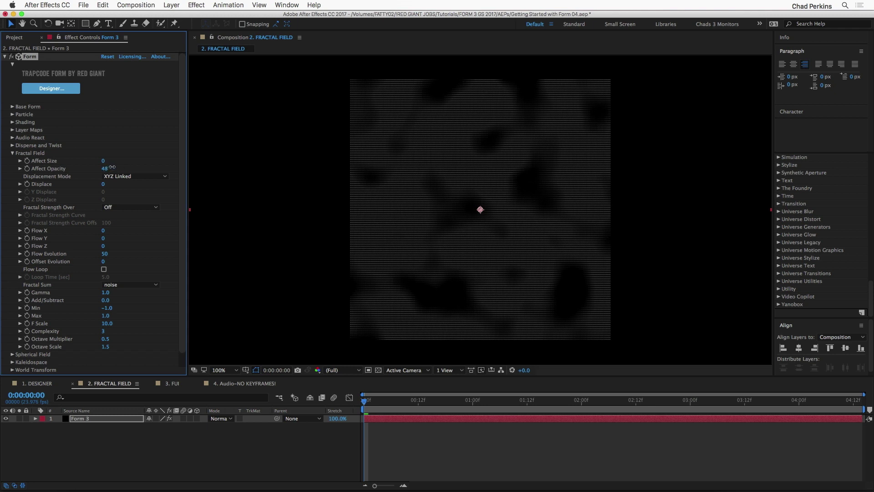
mouse_move(130, 165)
left_mouse_down()
mouse_move(143, 165)
mouse_move(89, 172)
mouse_move(104, 168)
left_mouse_up()
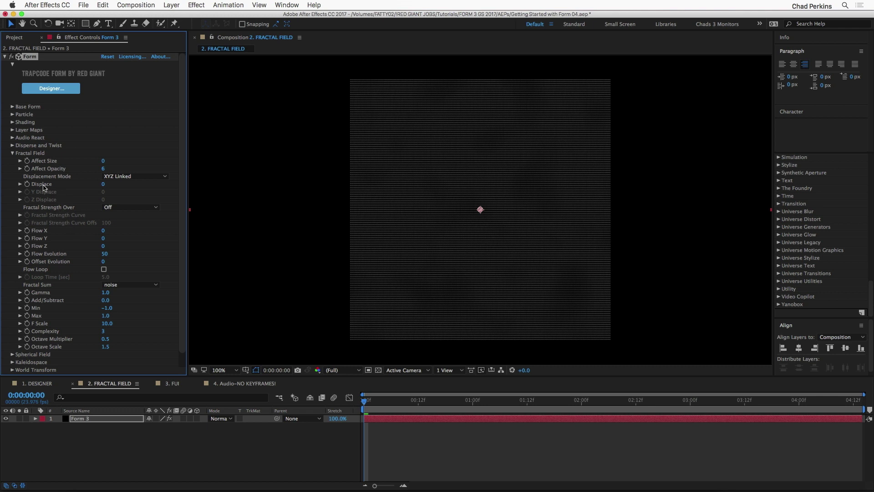
left_click_drag(105, 184, 124, 183)
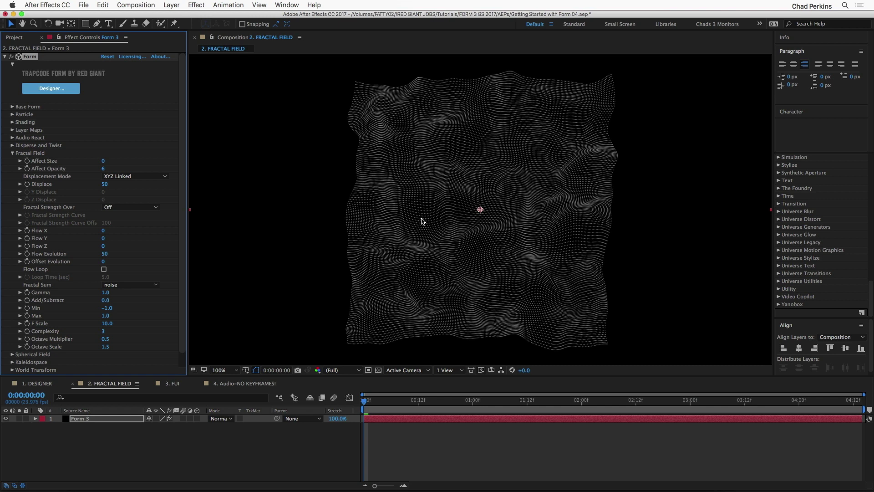
left_click_drag(106, 184, 124, 180)
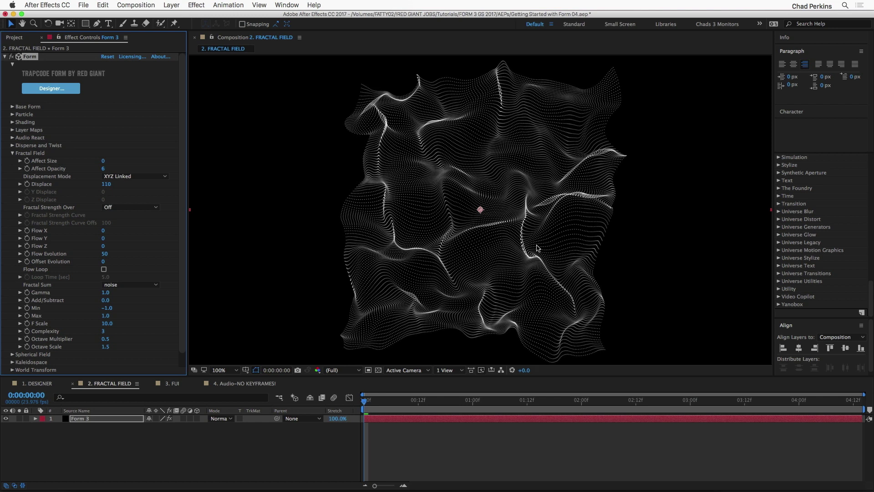
left_click(13, 154)
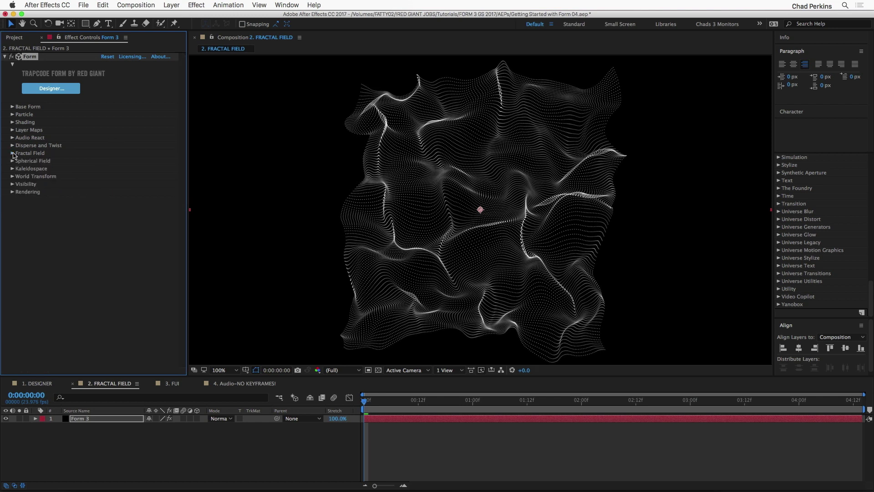
Change the particle Color from white to a medium cyan-blue.
left_click(13, 115)
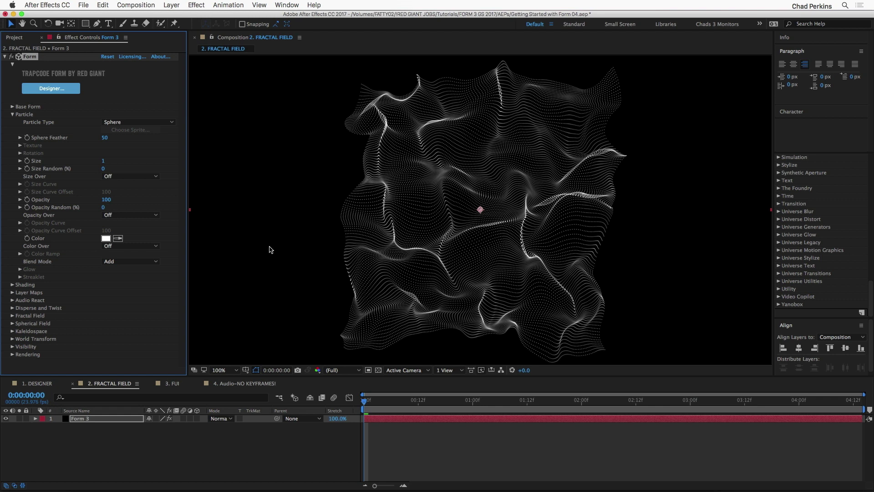
left_click(106, 238)
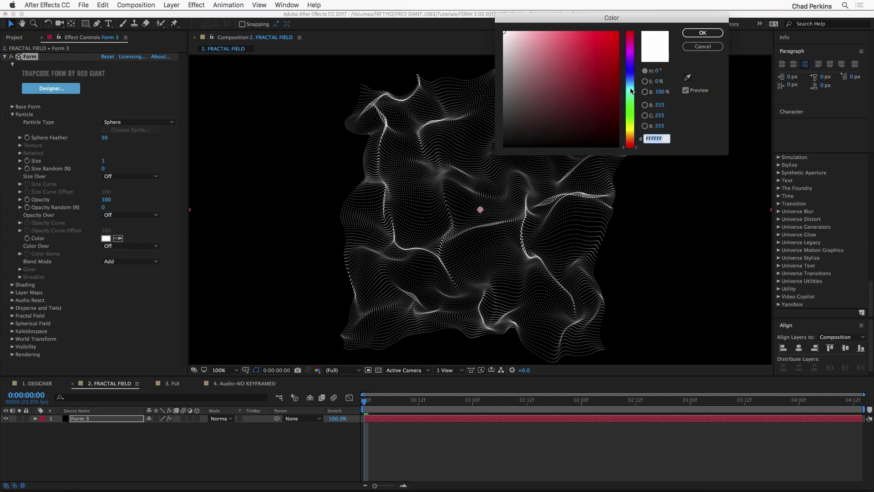
left_click_drag(630, 93, 630, 83)
left_click(590, 46)
left_click_drag(590, 46, 598, 59)
left_click(702, 33)
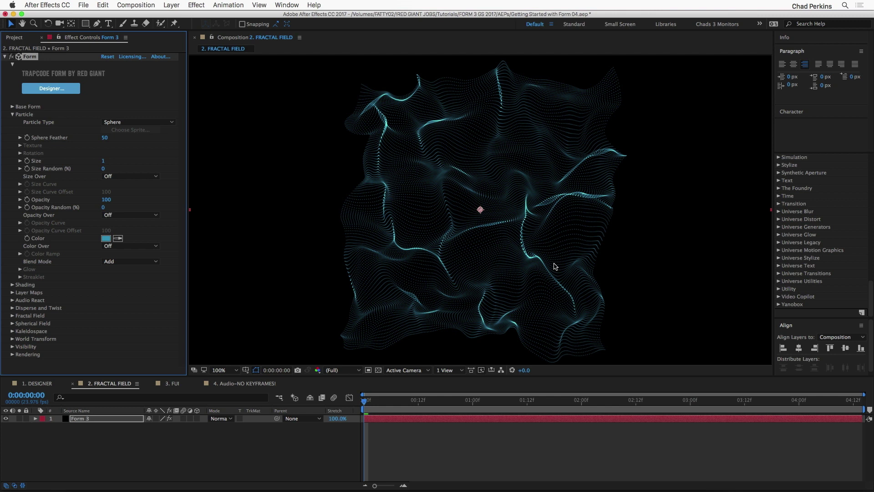
Increase Particles in X to 266 and Particles in Y to 336, and shift the grid's X Position to 696.
left_click(13, 107)
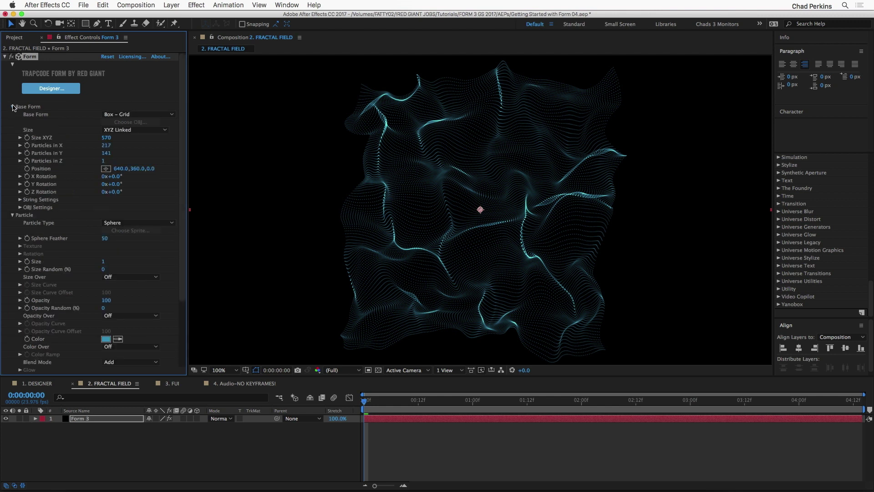
left_click_drag(108, 148, 197, 152)
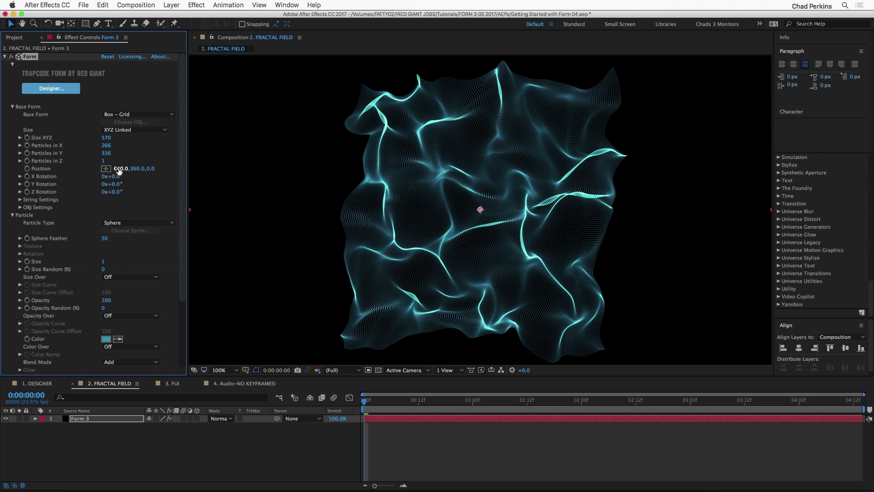
left_click_drag(118, 169, 147, 171)
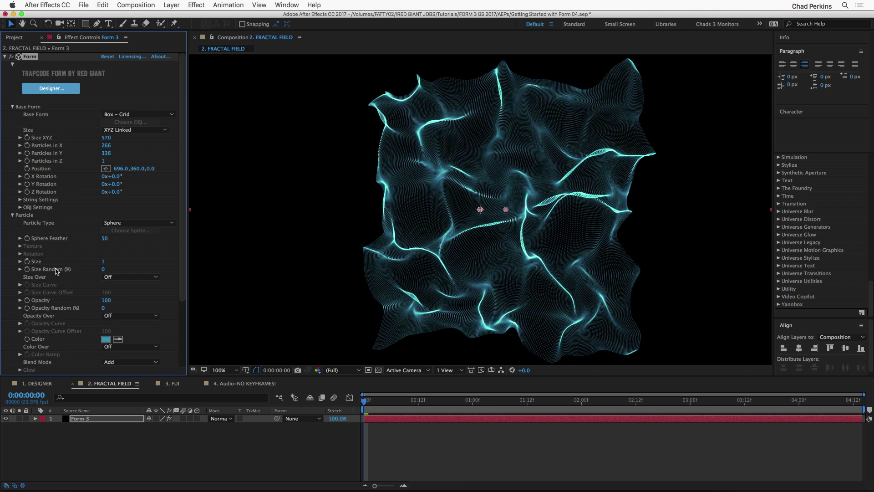
Set the particle Size to 2.
left_click(103, 261)
type("2")
key("Return")
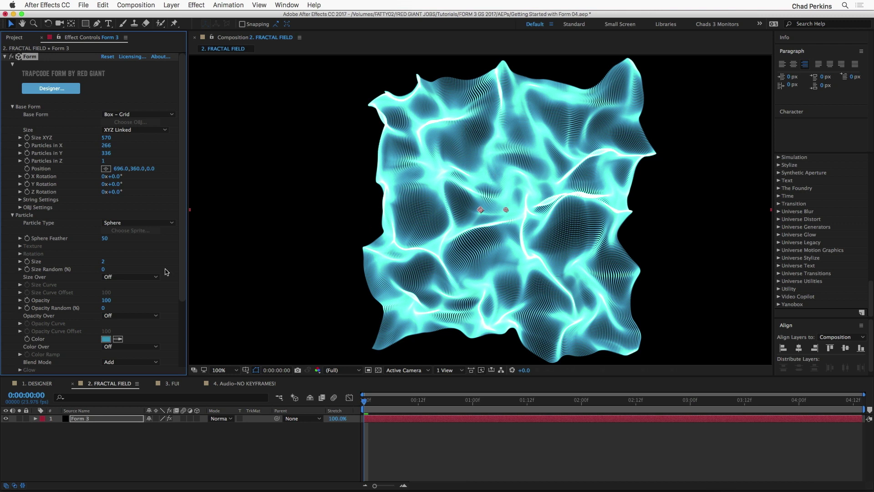
Try a particle Size Random of 62% and reset it to 0.
left_click_drag(106, 268, 125, 264)
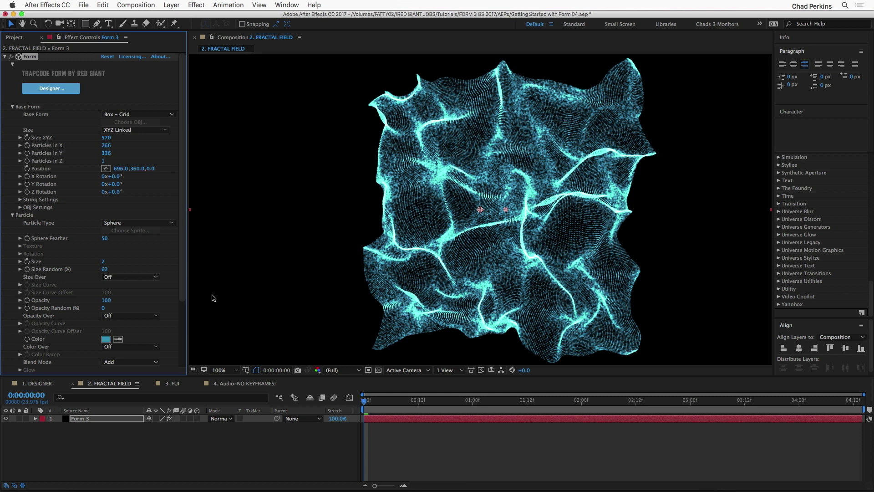
left_click(104, 269)
type("0")
key("Return")
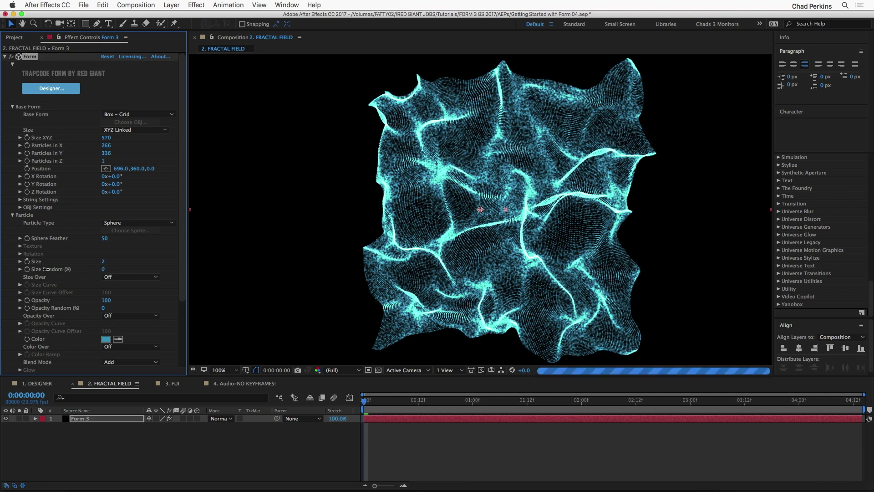
Lower the particle Opacity to 94, keeping Opacity Random at 0.
left_click(106, 300)
type("94")
key("Return")
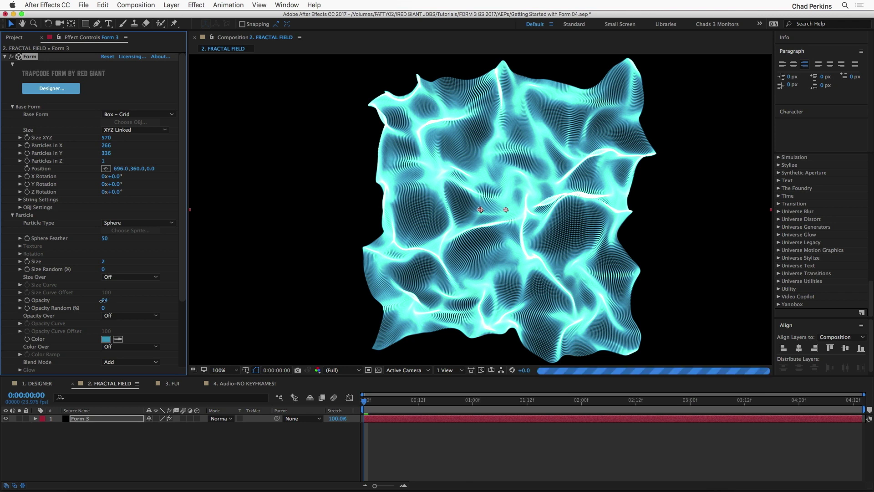
left_click_drag(104, 308, 85, 313)
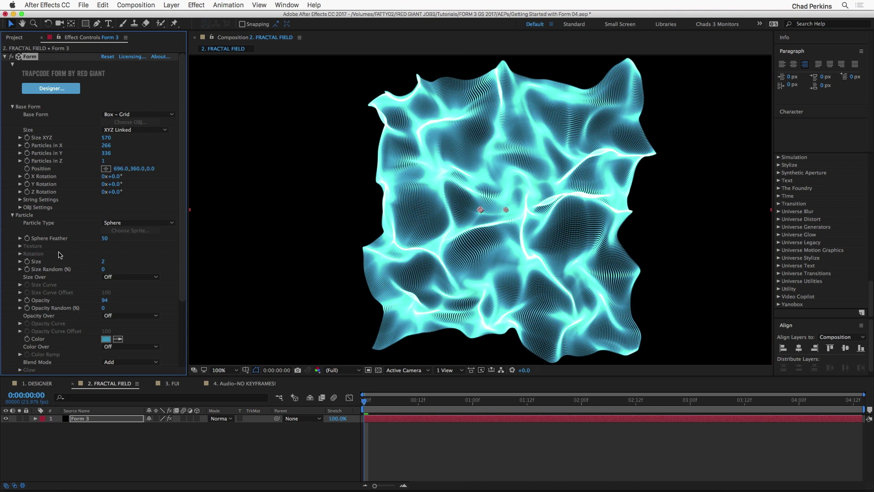
left_click(13, 214)
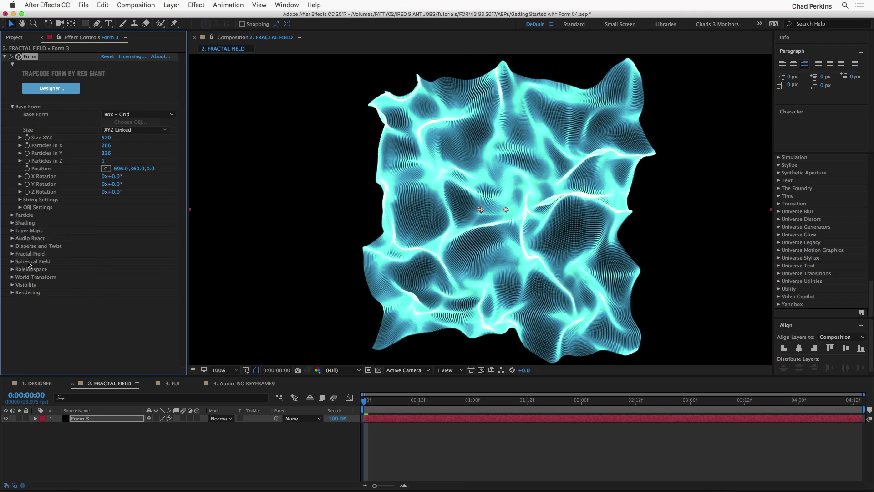
Try scattering the particles with a Disperse of about 143 or more, and reset Disperse to 0.
left_click(11, 246)
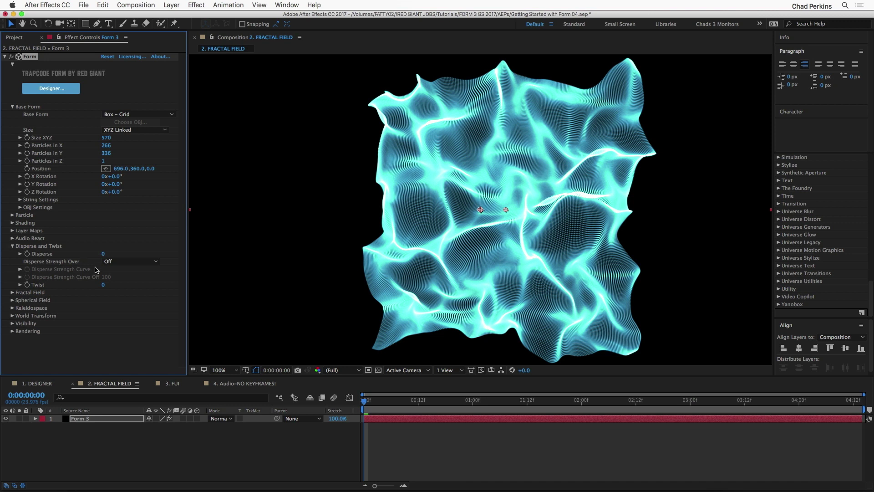
left_click_drag(104, 253, 133, 250)
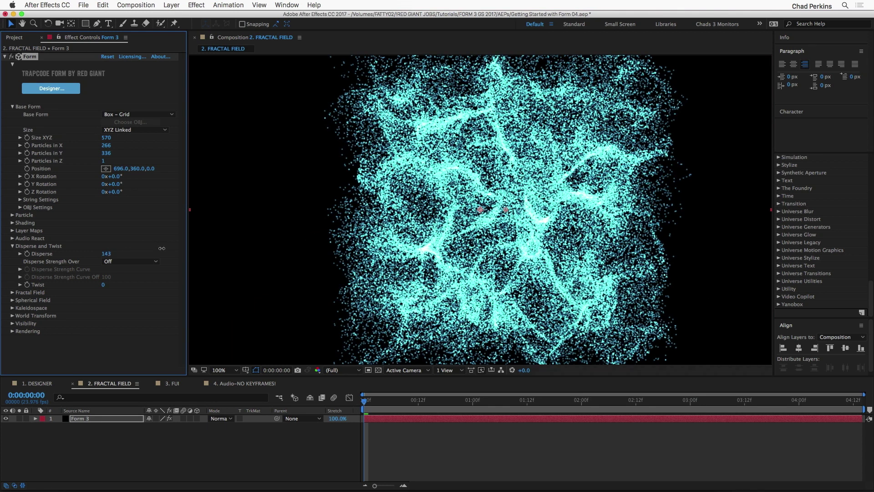
left_click_drag(211, 245, 211, 245)
left_click(106, 253)
type("0")
key("Return")
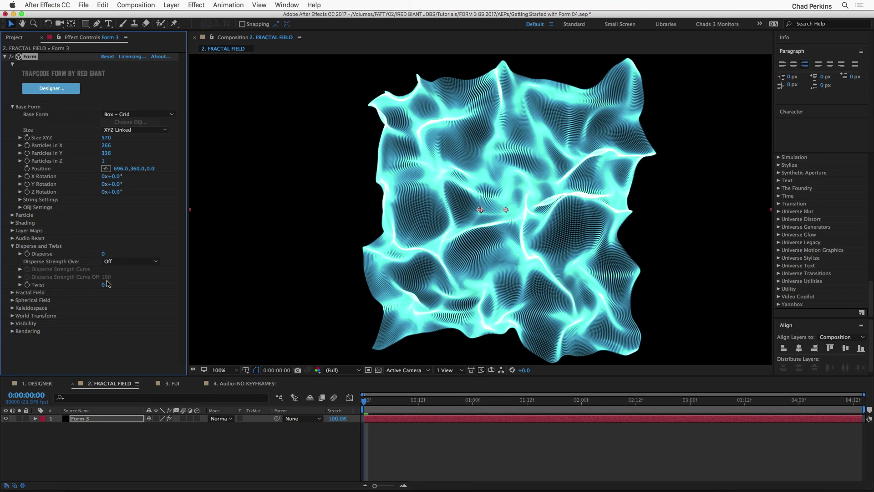
Try Twist values of 5 and 9 on the grid and reset Twist to 0.
left_click_drag(103, 286, 108, 285)
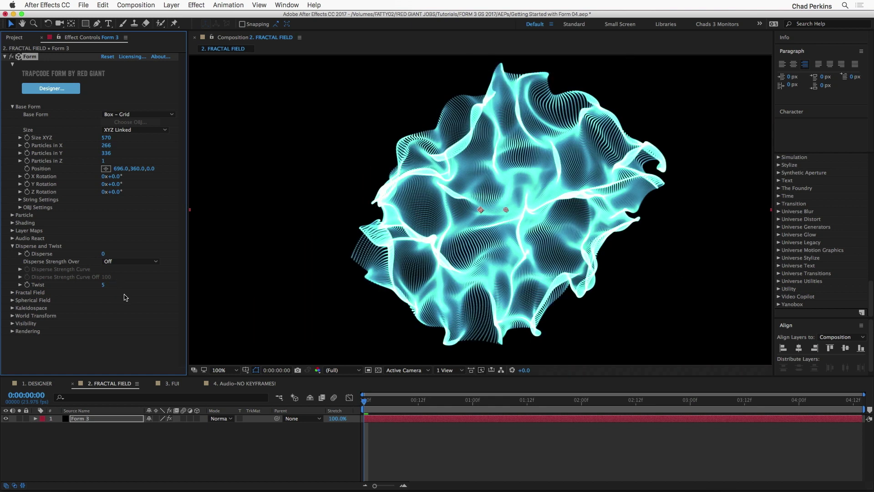
left_click_drag(104, 285, 121, 283)
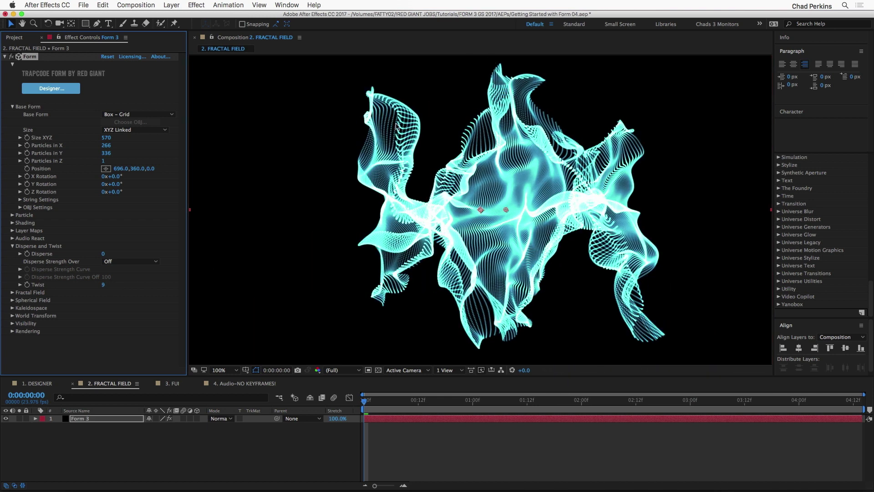
left_click(104, 284)
type("0")
key("Return")
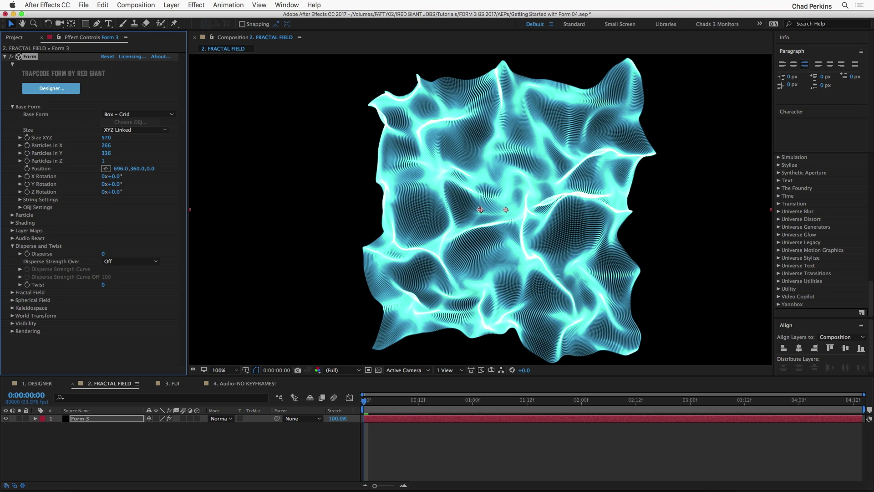
In the 3. FUI composition, change the Form FUI Rings layer's base form to Box - Strings.
left_click(173, 384)
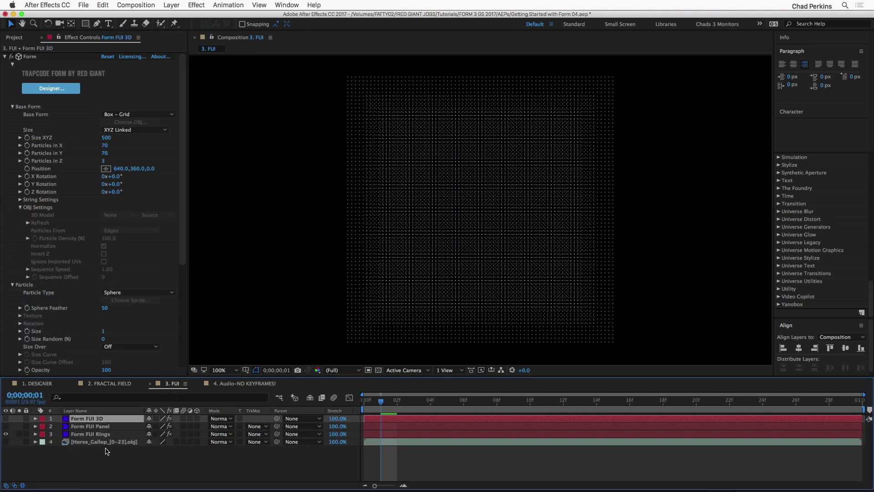
left_click(104, 434)
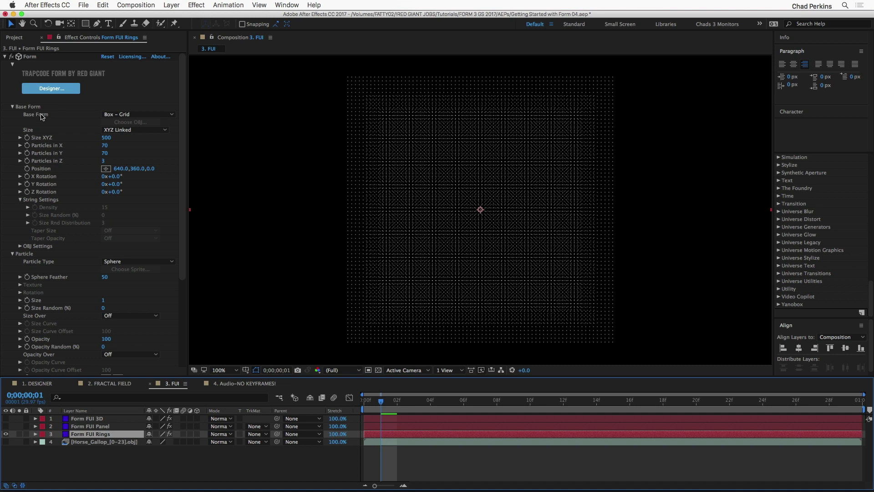
left_click(137, 117)
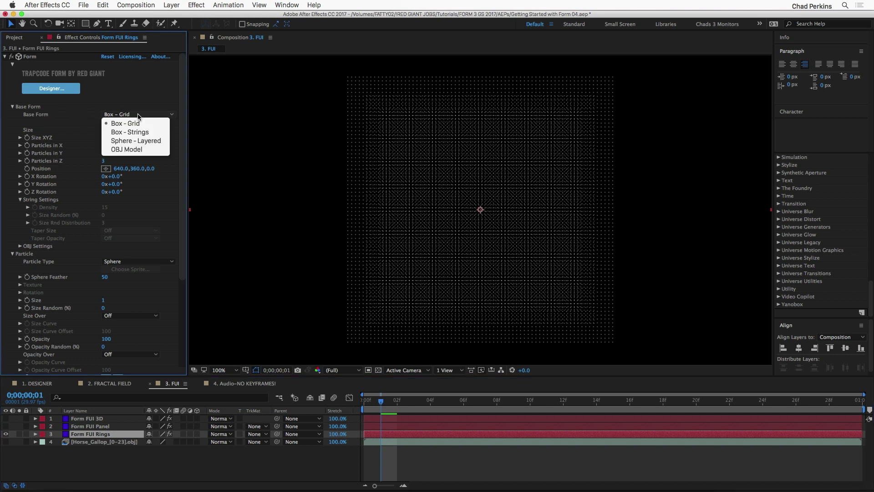
left_click(139, 131)
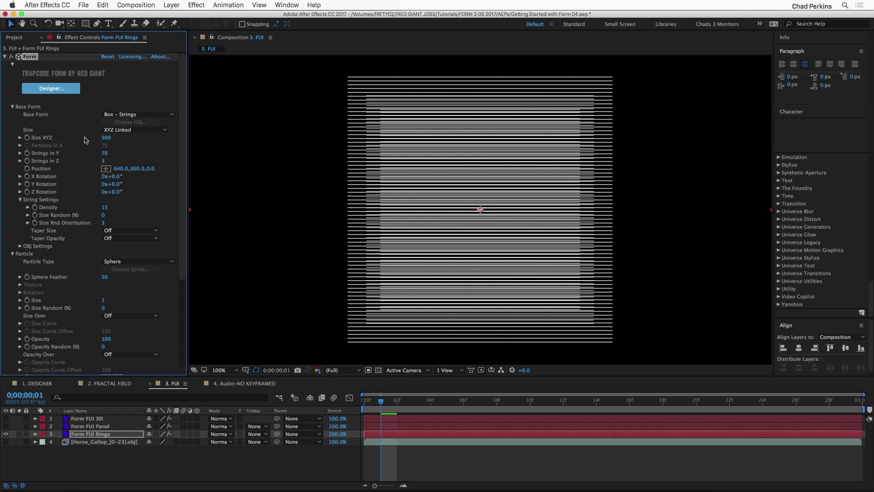
Enlarge the string box to a linked size of 610, switch Size to XYZ Individual, and reduce Strings in Z to 1.
left_click_drag(121, 136, 111, 139)
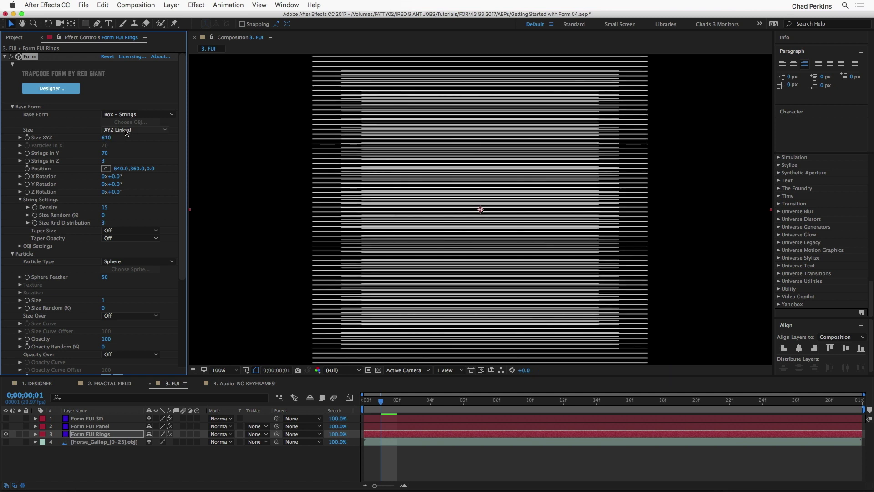
left_click(127, 131)
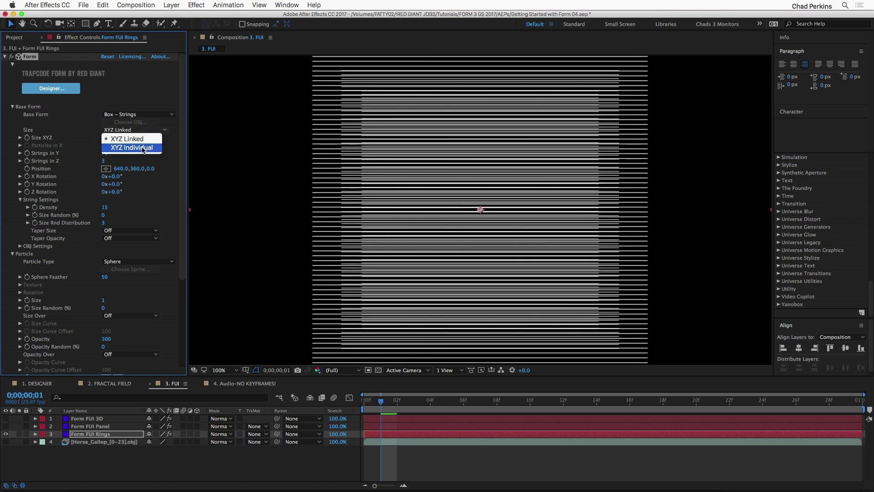
left_click(139, 148)
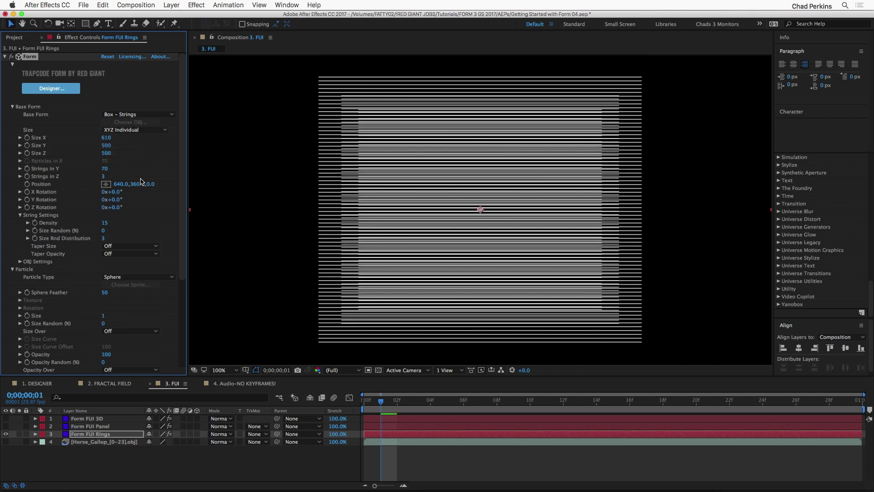
left_click_drag(115, 178, 96, 177)
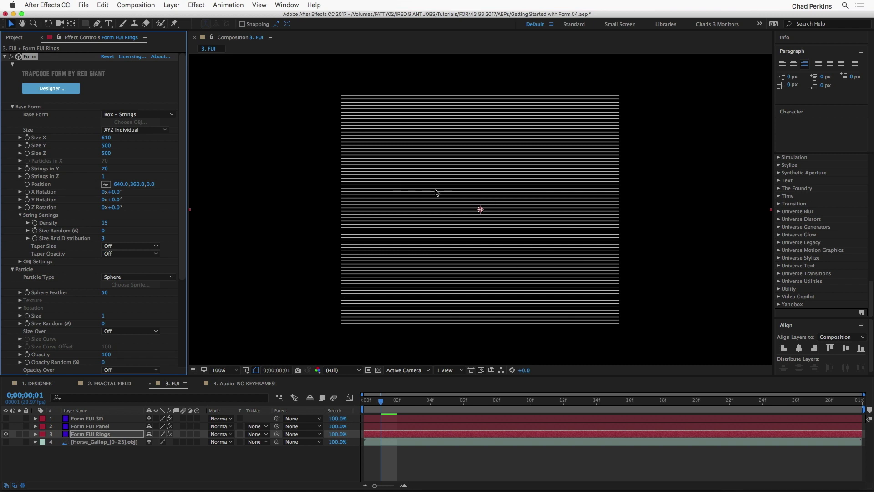
Stretch the strings past the composition's sides with Size X 1940 and flatten the band with Size Y 160.
left_click_drag(114, 138, 154, 139)
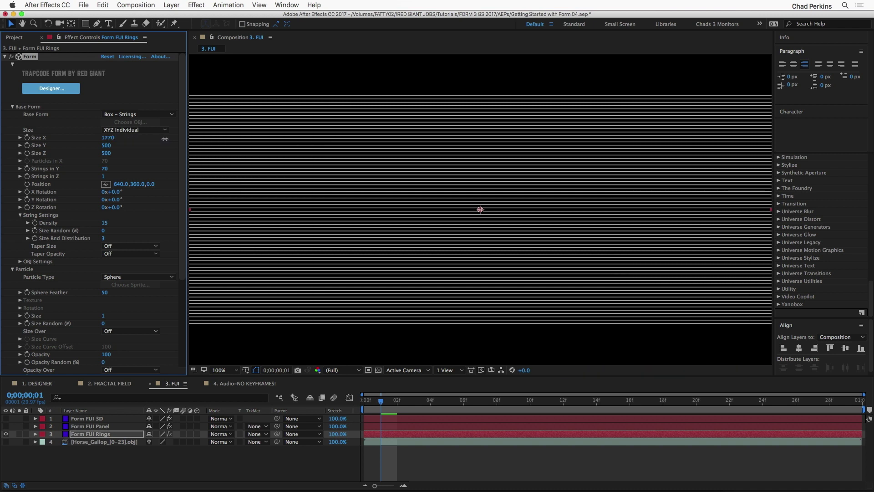
key("comma")
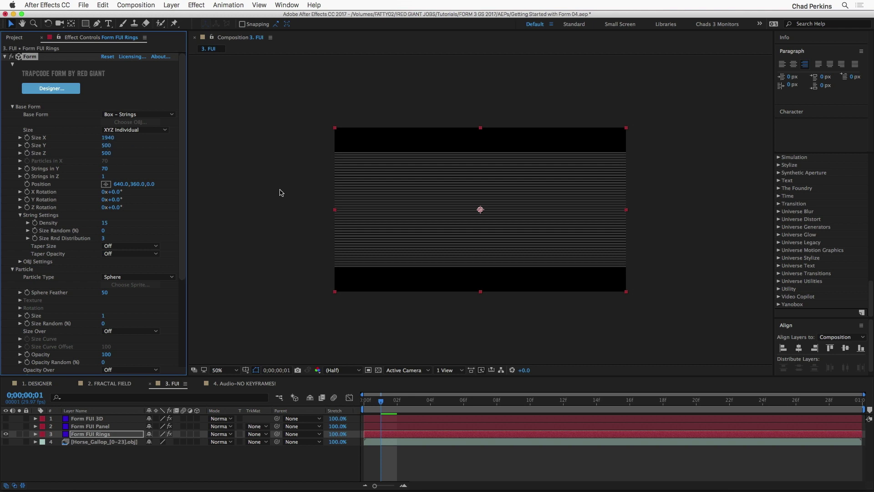
key("period")
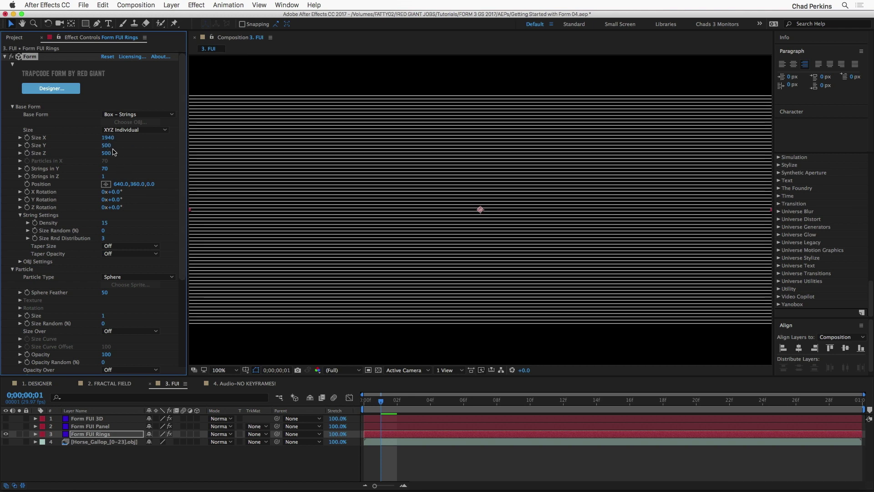
left_click_drag(106, 147, 93, 148)
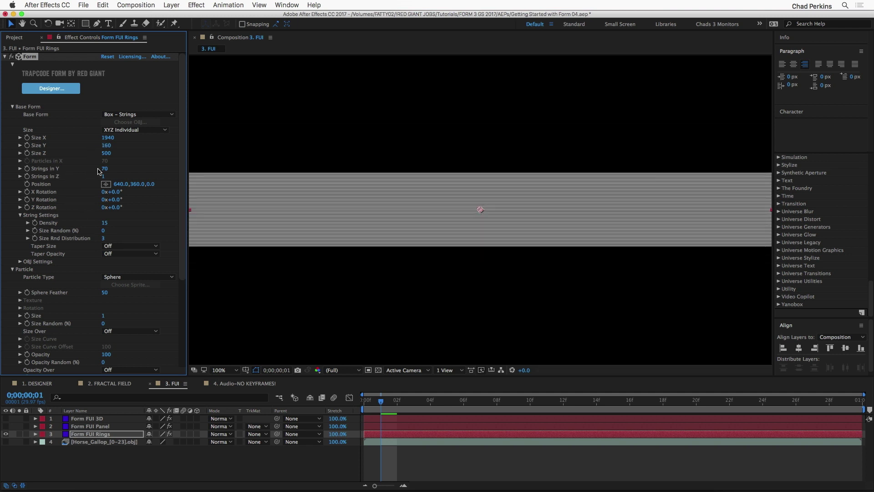
Reduce Strings in Y to 7.
left_click_drag(109, 169, 84, 175)
left_click(103, 168)
key("Return")
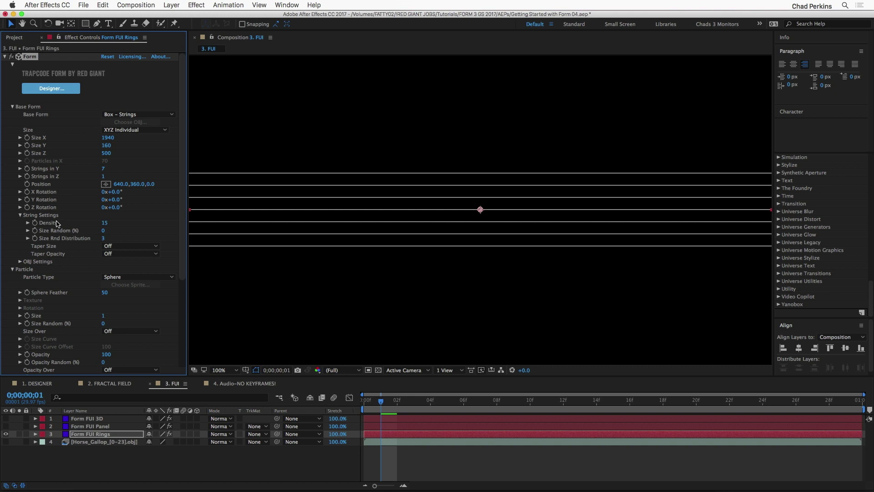
In the string settings, lower Density to 2 and raise Size Random to 11.
left_click_drag(103, 223, 95, 225)
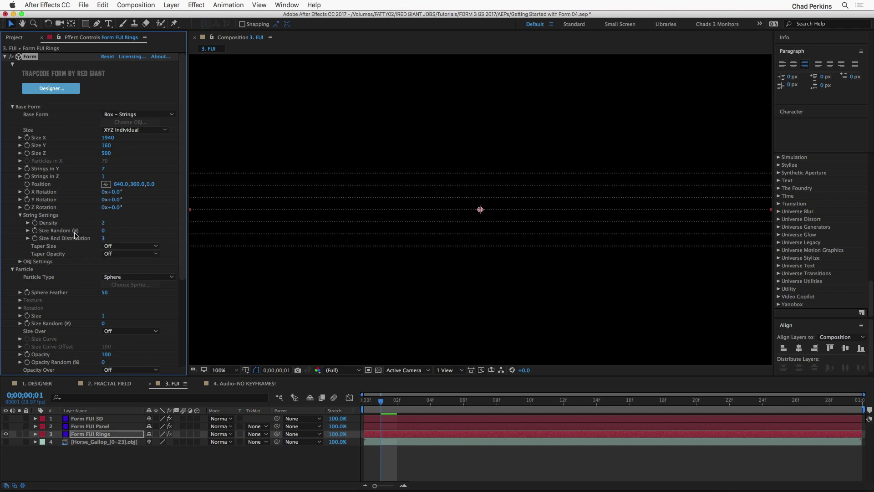
left_click_drag(105, 230, 107, 230)
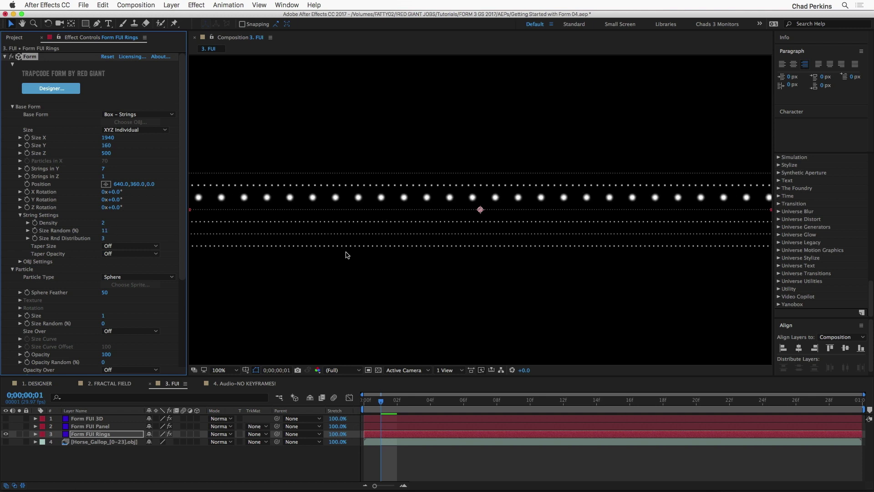
Set the particle Size to 2 and its Size Random to 89.
left_click(104, 315)
key("Return")
left_click_drag(103, 316, 108, 317)
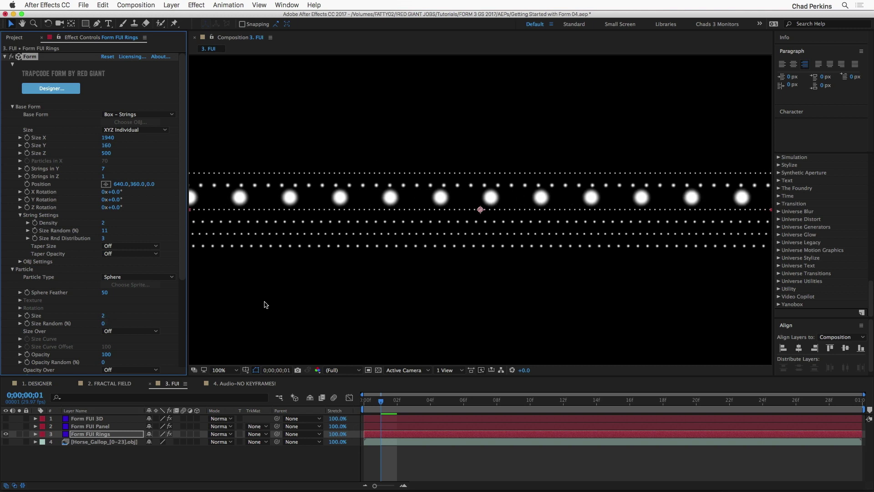
left_click_drag(103, 323, 146, 315)
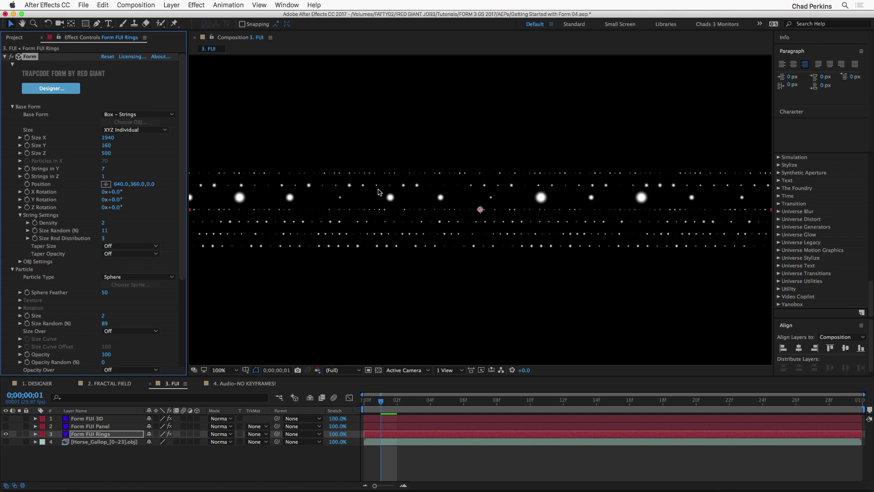
Find the Polar Coordinates effect and apply it to the Form FUI Rings layer.
scroll(819, 210, "up", 10)
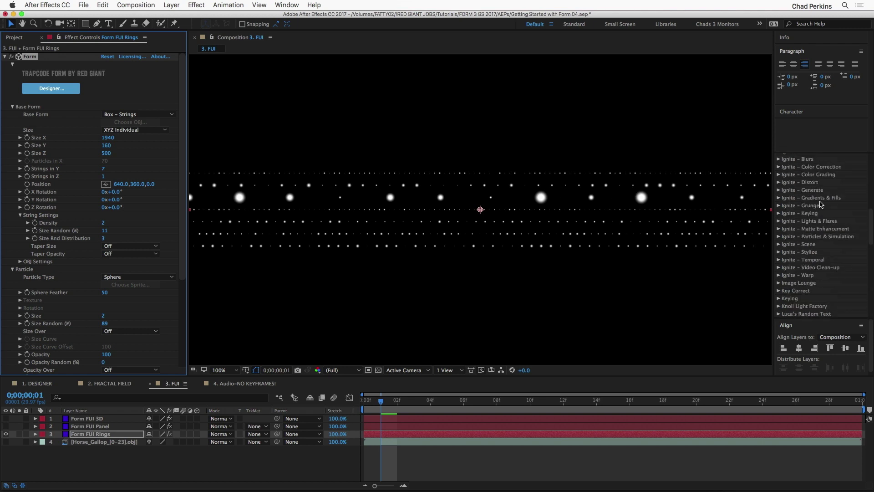
left_click(806, 172)
type("polar")
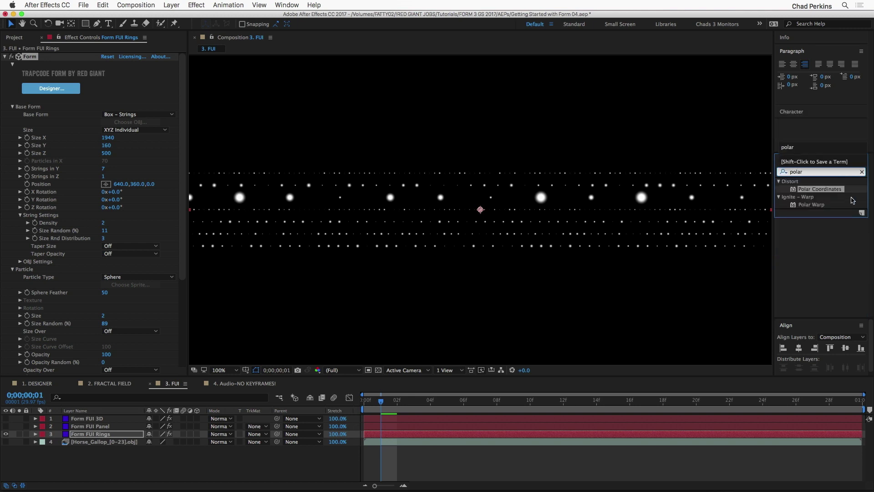
double_click(829, 190)
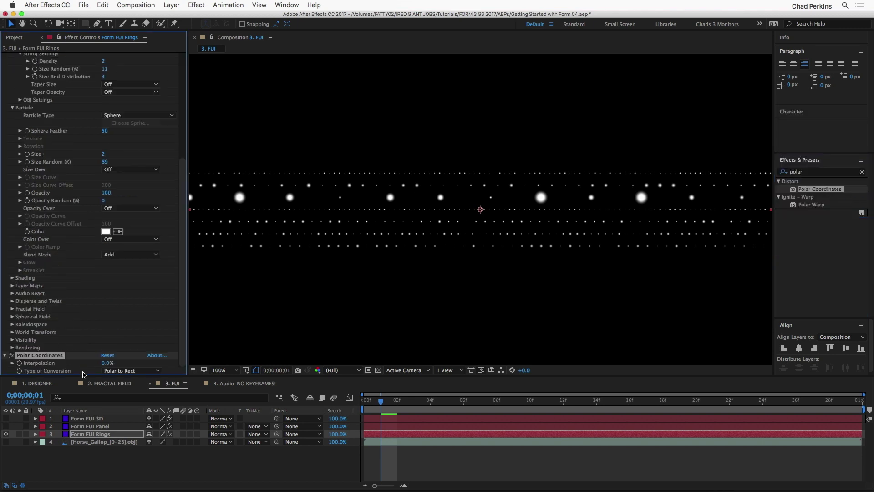
Set the Polar Coordinates conversion to Rect to Polar and raise Interpolation until the strings wrap into full rings.
left_click(107, 371)
left_click(119, 379)
left_click_drag(107, 362, 175, 361)
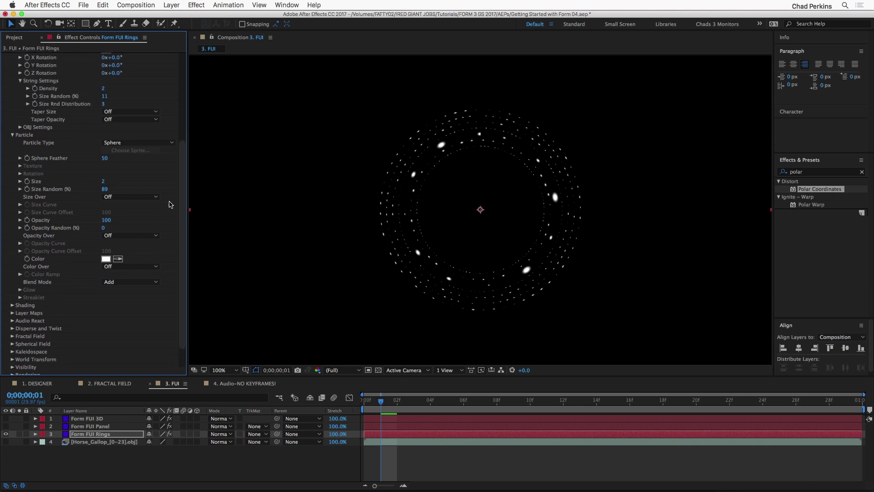
Change the Form particle color to the blue 15A2EB.
left_click(146, 144)
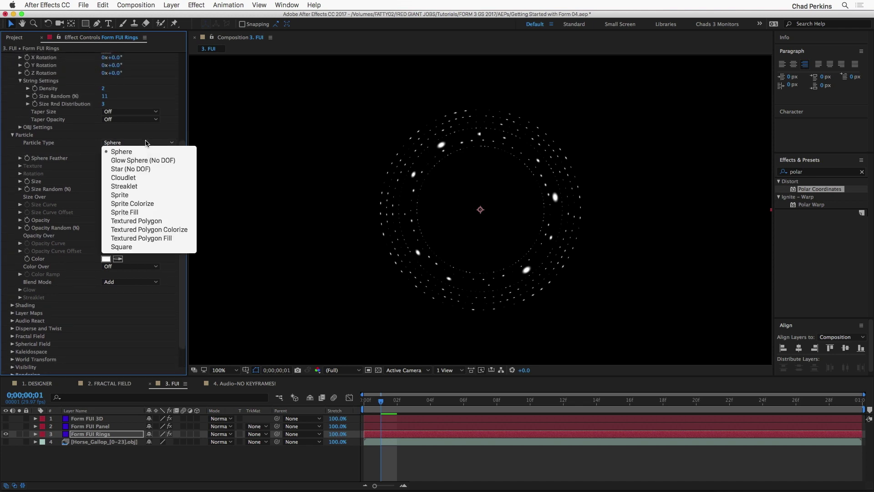
left_click(146, 144)
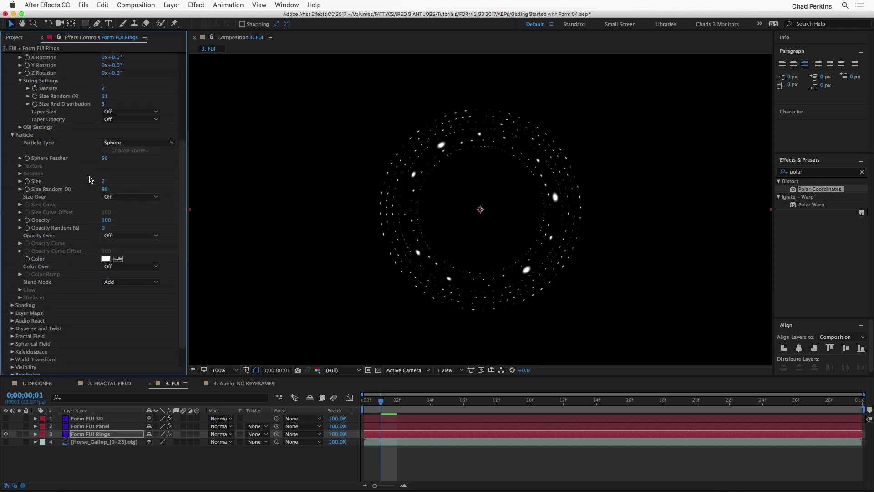
left_click(106, 259)
left_click_drag(629, 75, 609, 41)
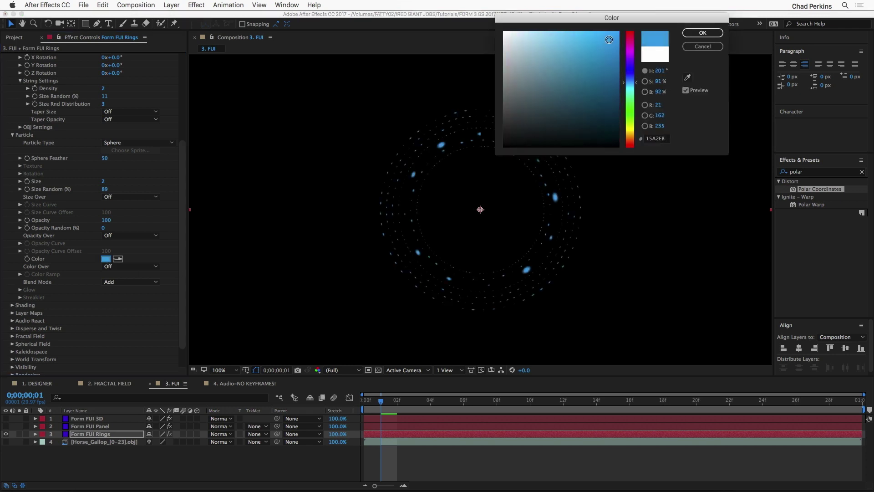
left_click(703, 33)
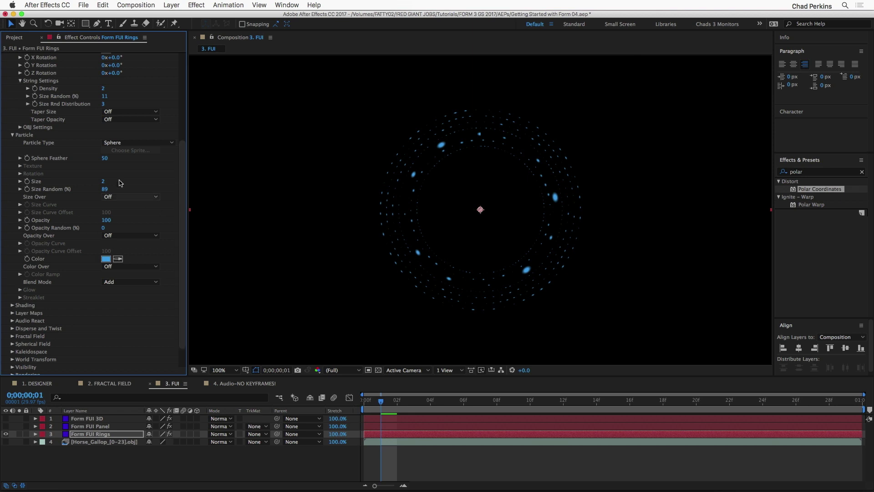
Try the Glow Sphere (No DOF), Star (No DOF) and Square particle types on the rings.
left_click(134, 145)
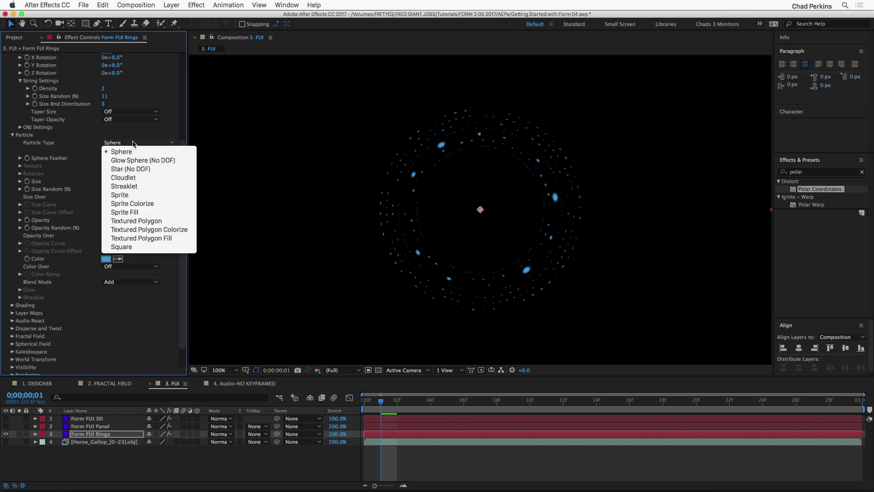
left_click(139, 161)
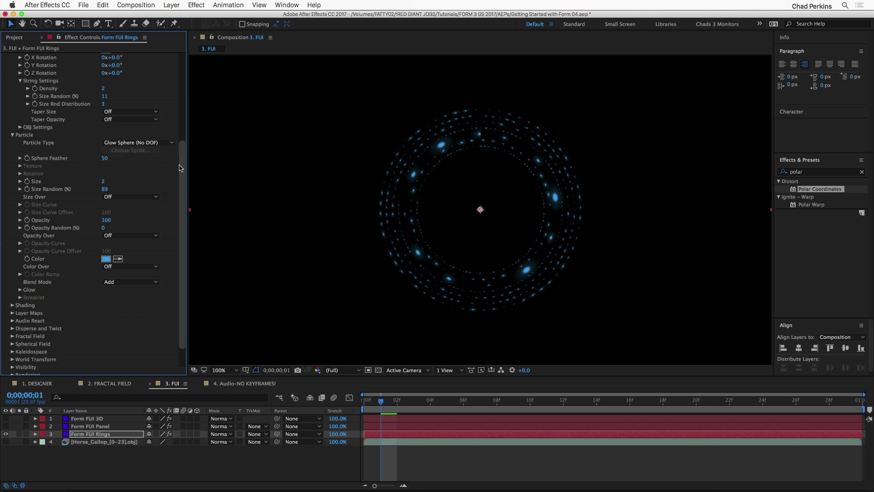
left_click(160, 144)
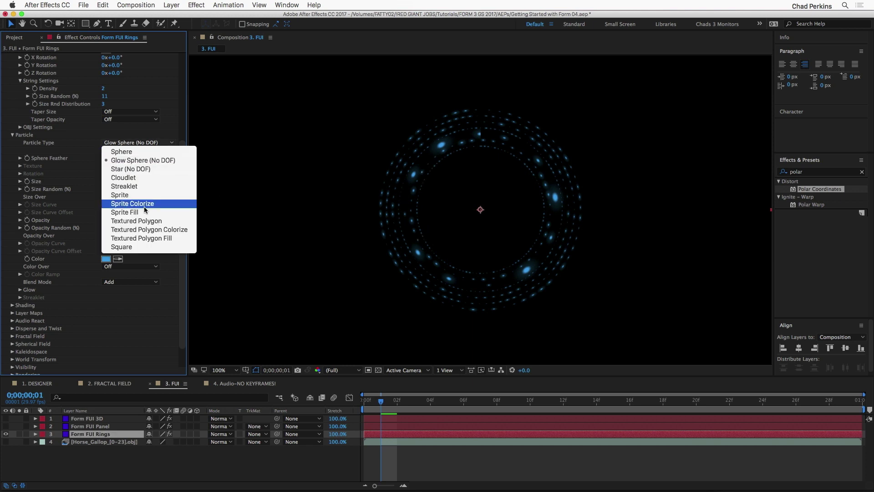
key("Escape")
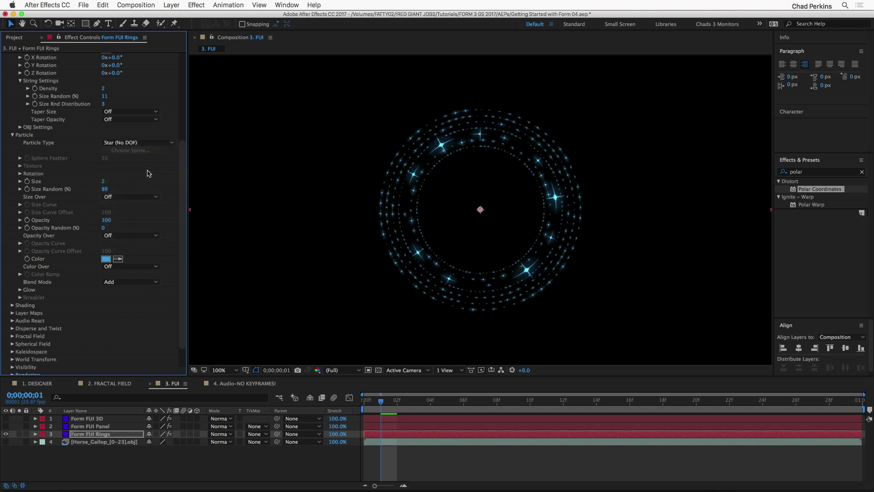
left_click(159, 144)
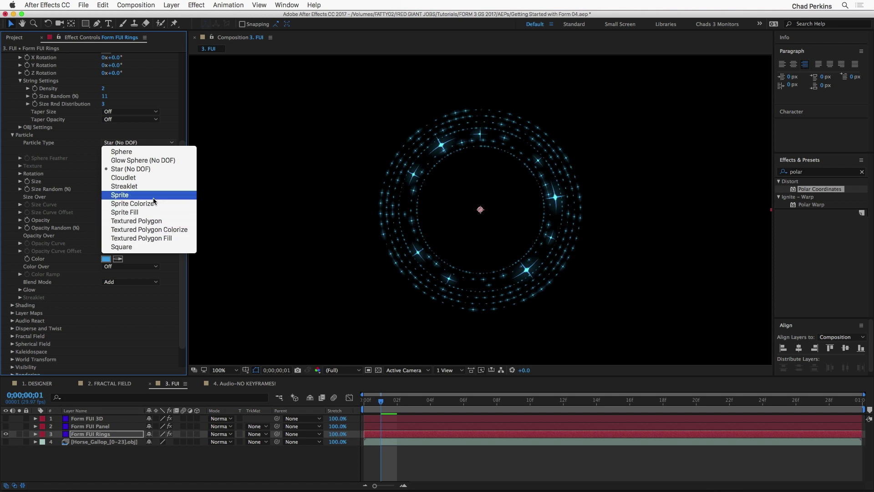
left_click(151, 247)
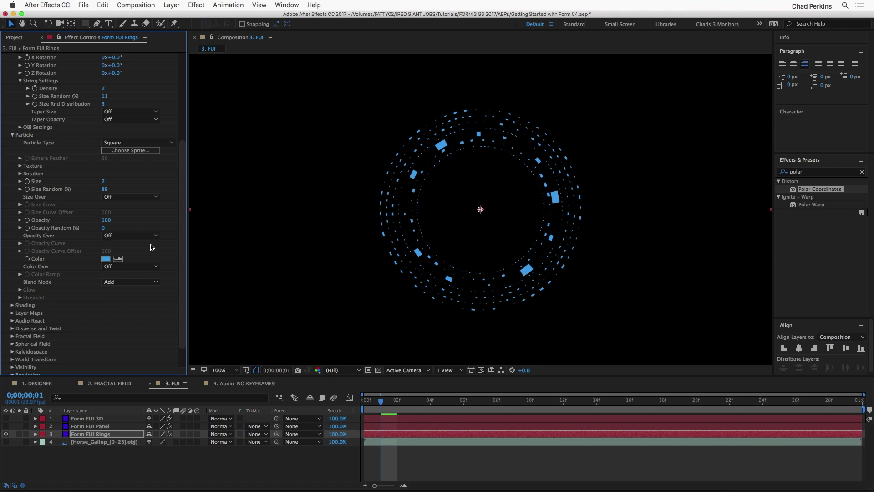
Set the particle type back to Glow Sphere (No DOF) and raise Opacity Random to 17.
left_click(137, 143)
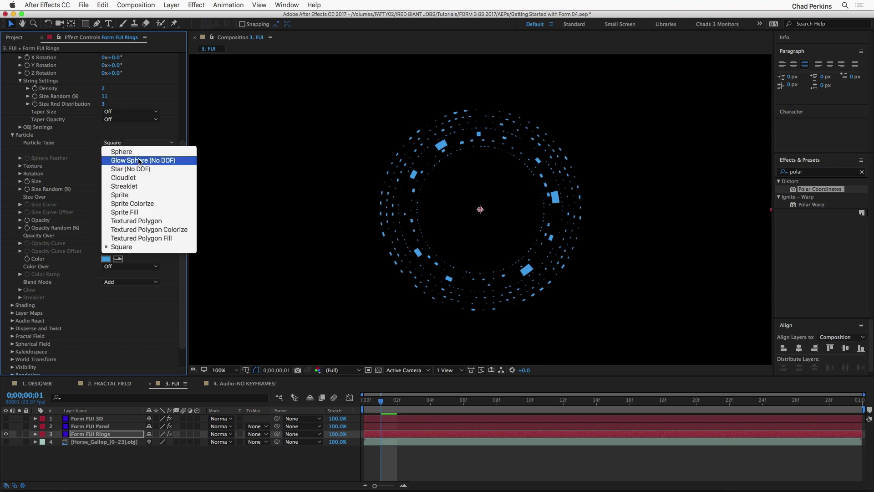
left_click(139, 161)
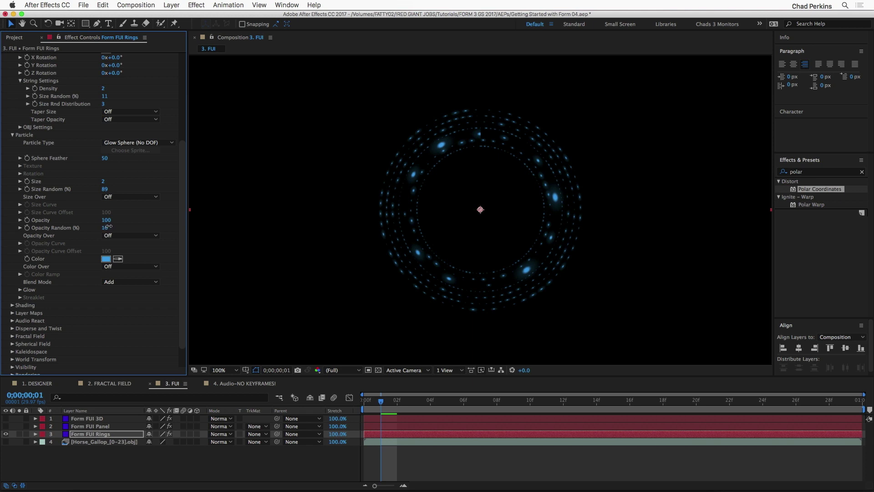
Set the string Density to 8 and the string Size Random to 5.
scroll(77, 146, "up", 1)
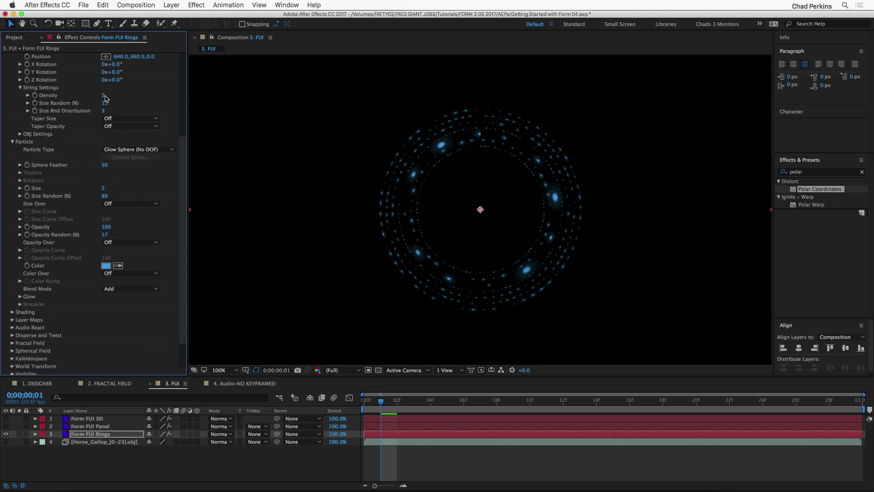
mouse_move(104, 95)
left_mouse_down()
mouse_move(115, 94)
mouse_move(105, 95)
left_mouse_up()
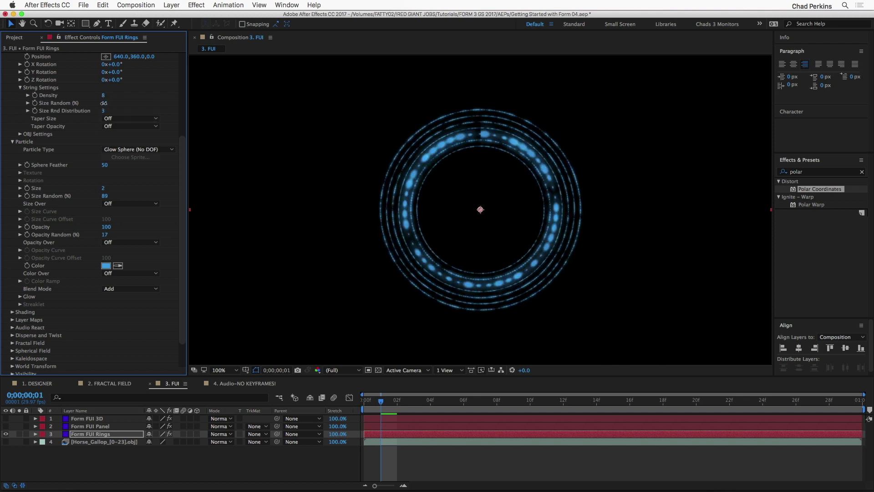
left_click_drag(103, 103, 103, 103)
Narrow the ring band with Size Y 100 and enlarge the rings by setting the form's Y Position to 648.
scroll(144, 98, "up", 5)
left_click_drag(107, 93, 107, 97)
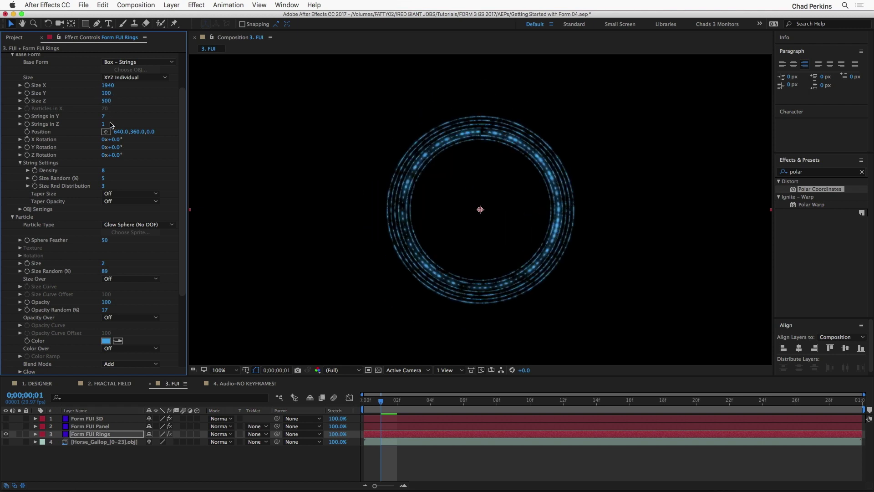
left_click_drag(139, 132, 277, 123)
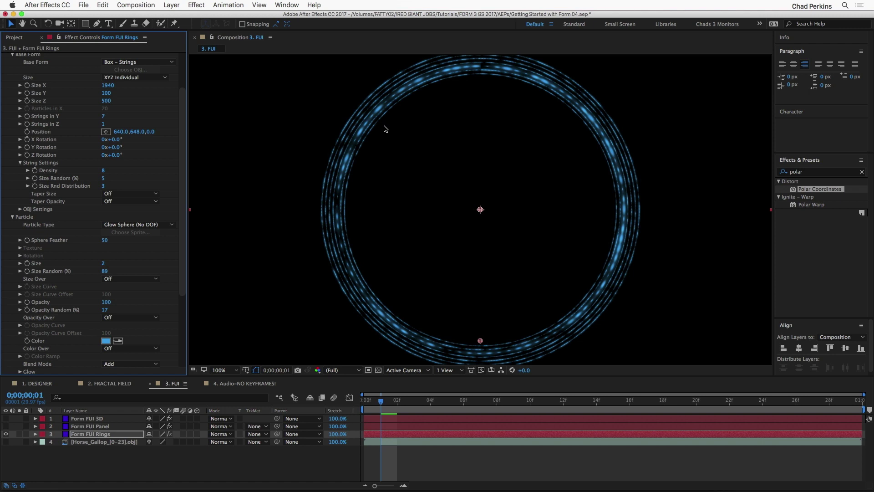
Lower the string Density to 6 and change the particle type to Square.
mouse_move(103, 171)
left_mouse_down()
mouse_move(93, 171)
mouse_move(103, 171)
left_mouse_up()
left_click(145, 224)
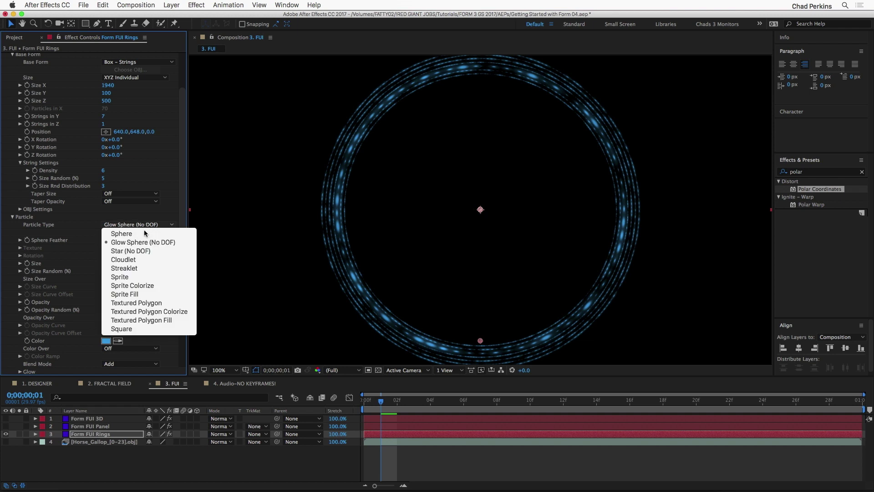
left_click(141, 329)
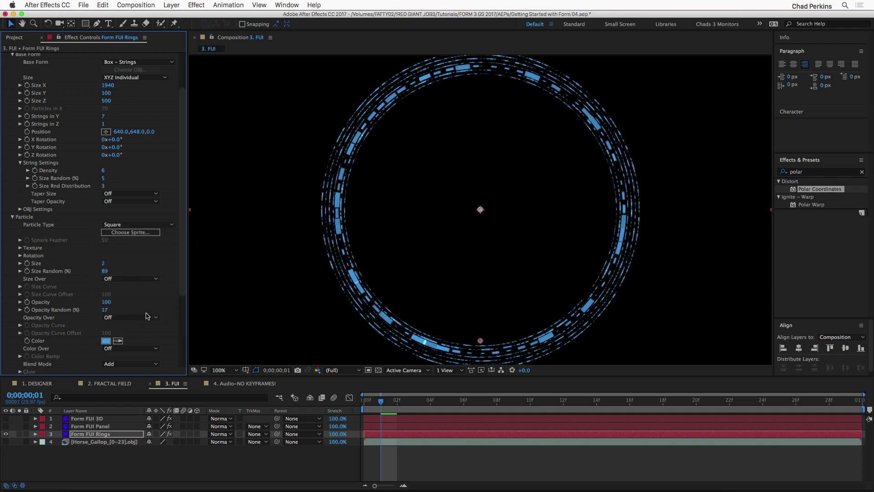
Hide the Form FUI Rings layer, then show and select the Form FUI Panel layer.
left_click(6, 434)
left_click(6, 426)
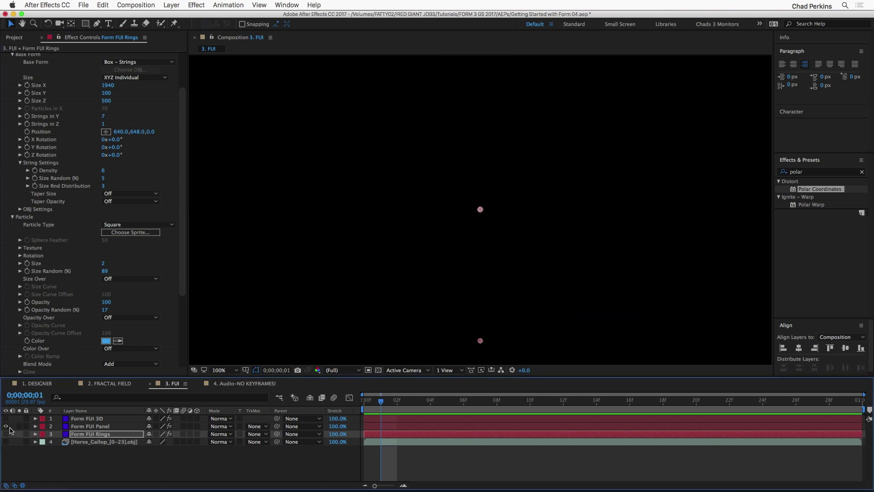
left_click(79, 426)
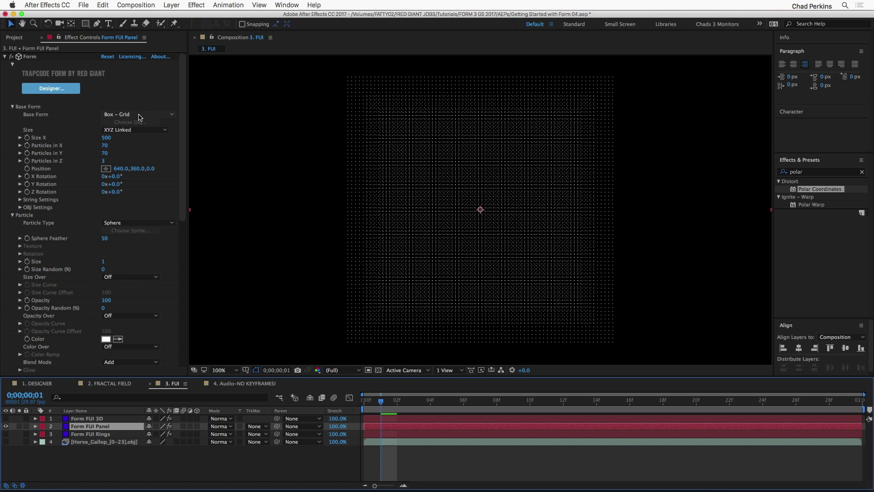
Switch the panel form's size to XYZ Individual with Size X 1520, Size Y 170 and a single particle in Z.
left_click(136, 130)
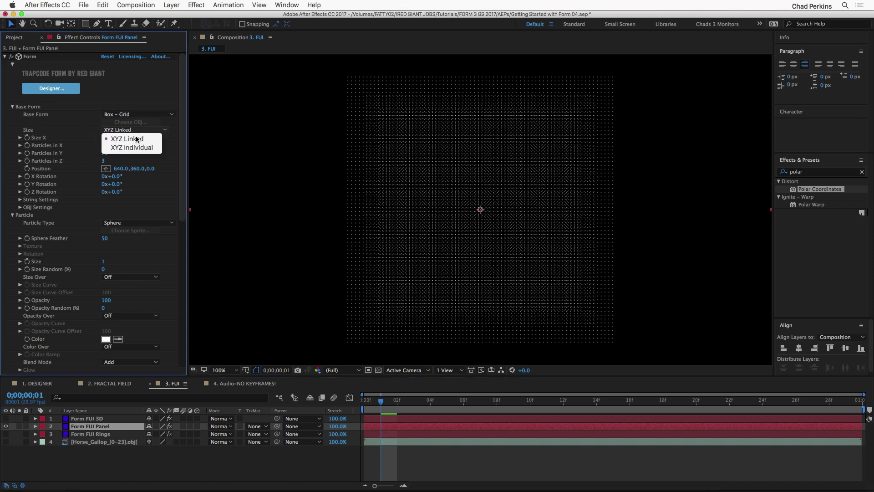
left_click(140, 148)
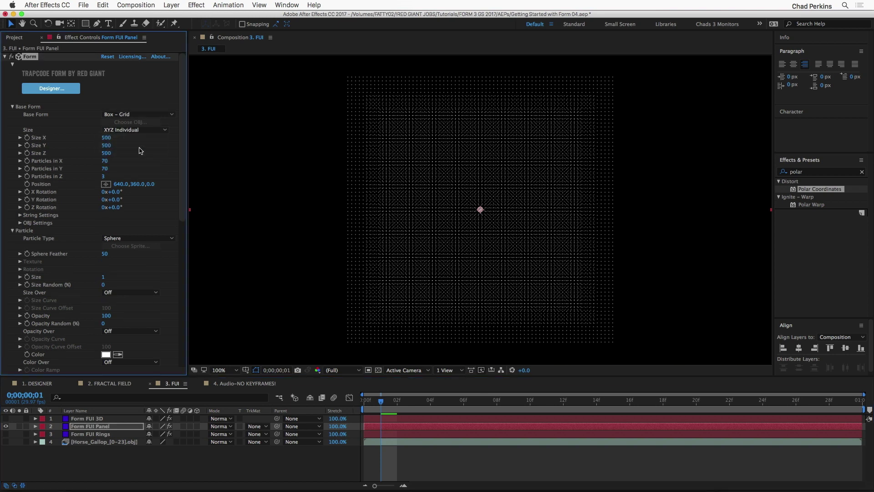
left_click_drag(101, 177, 96, 176)
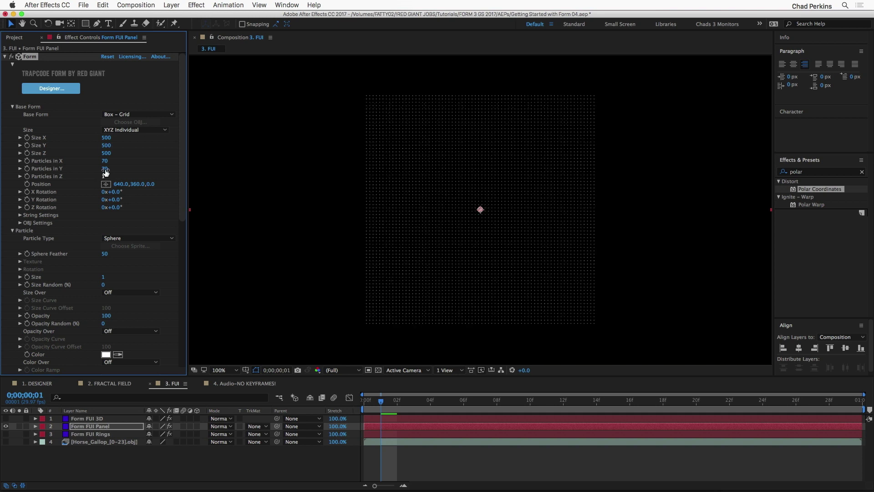
left_click_drag(105, 145, 152, 139)
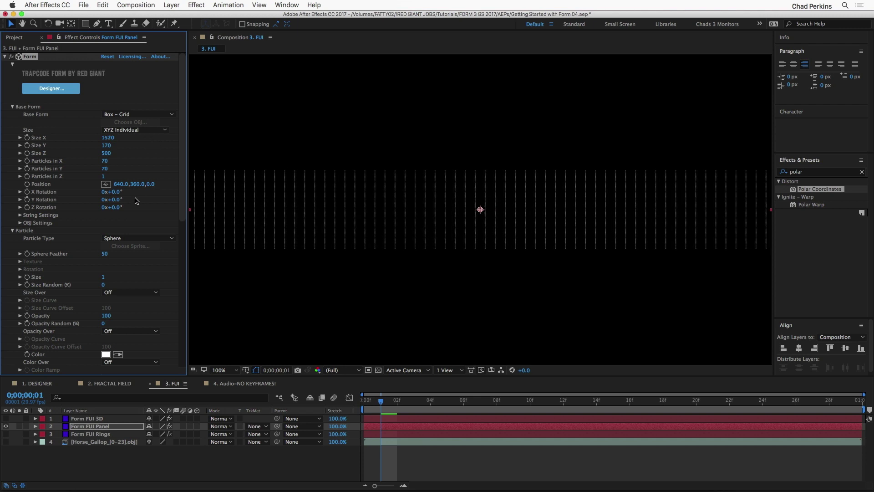
Make the panel's particles Square with Size 5, arranged as 93 particles in X and 14 in Y.
left_click_drag(109, 159, 110, 159)
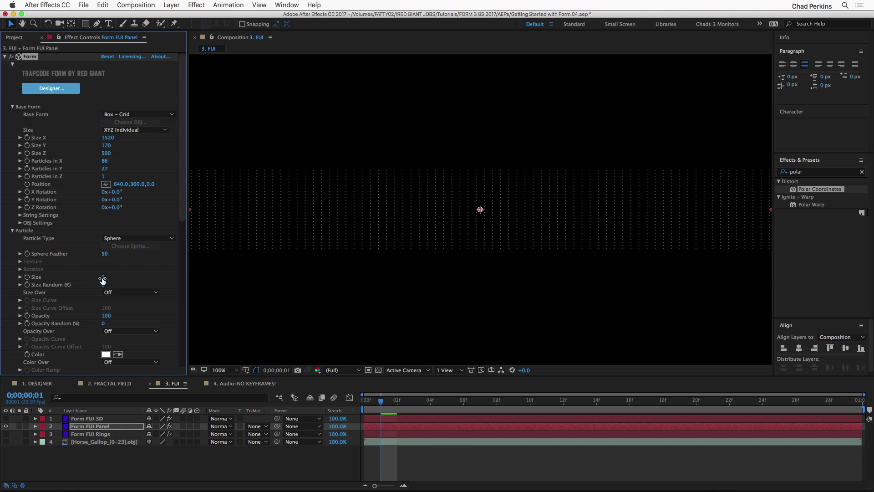
left_click_drag(104, 277, 117, 276)
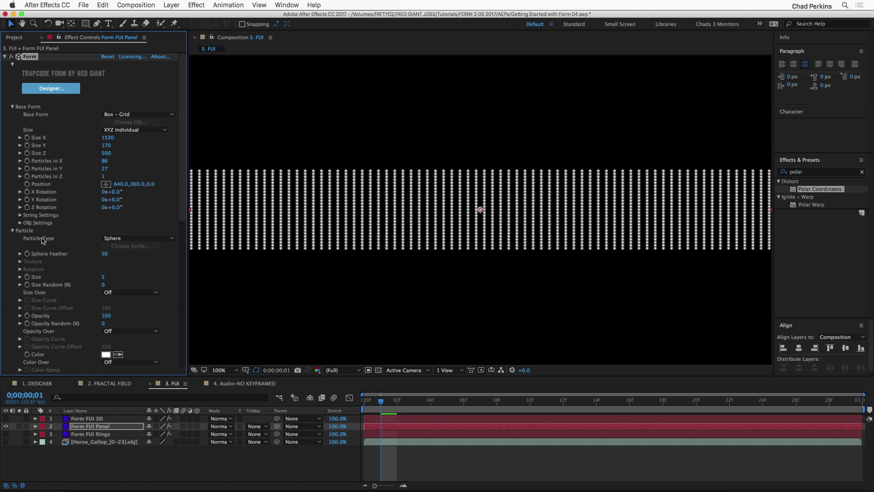
left_click(137, 239)
left_click(129, 343)
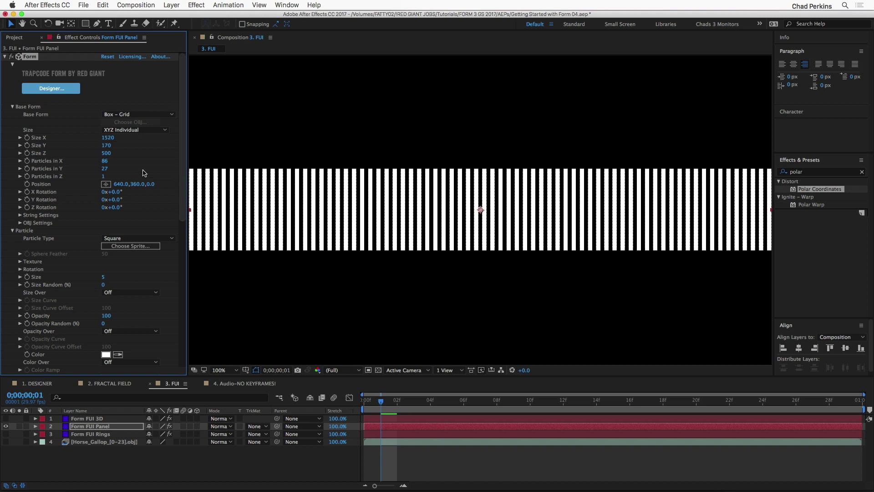
left_click_drag(102, 169, 109, 159)
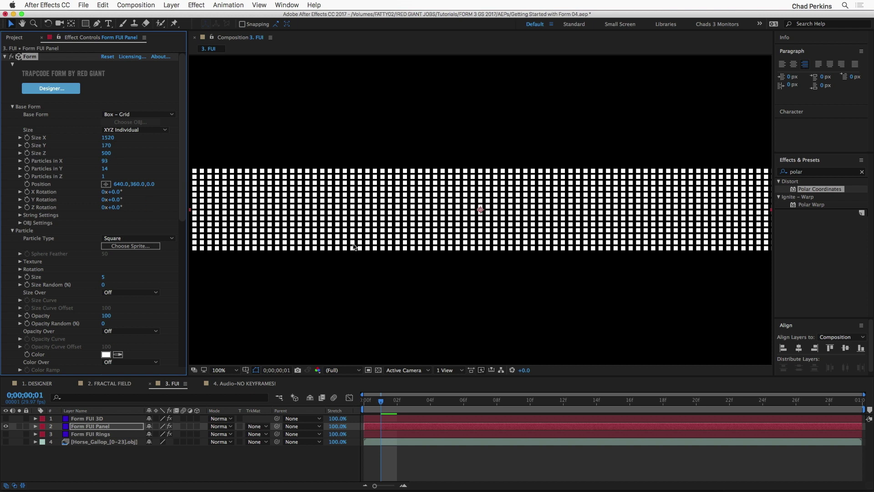
left_click(154, 276)
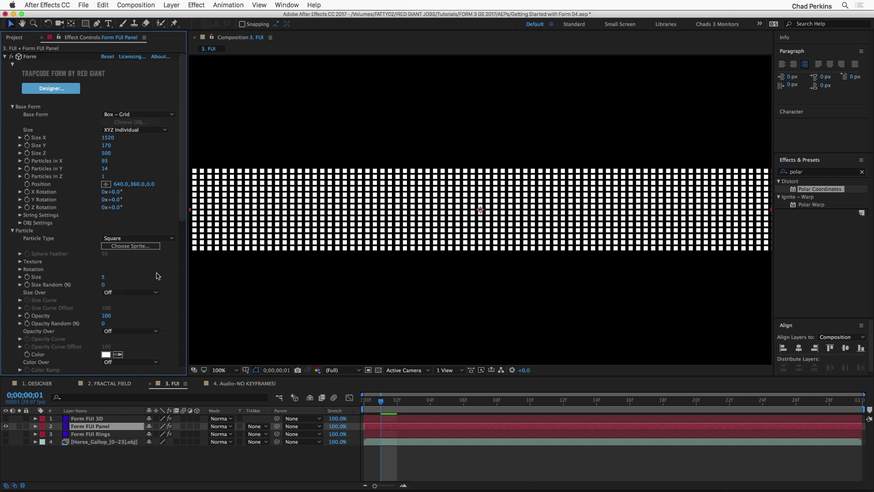
Color the panel's particles pure red (FF0000) and raise Opacity Random to 84.
left_click(105, 354)
left_click_drag(608, 44, 619, 31)
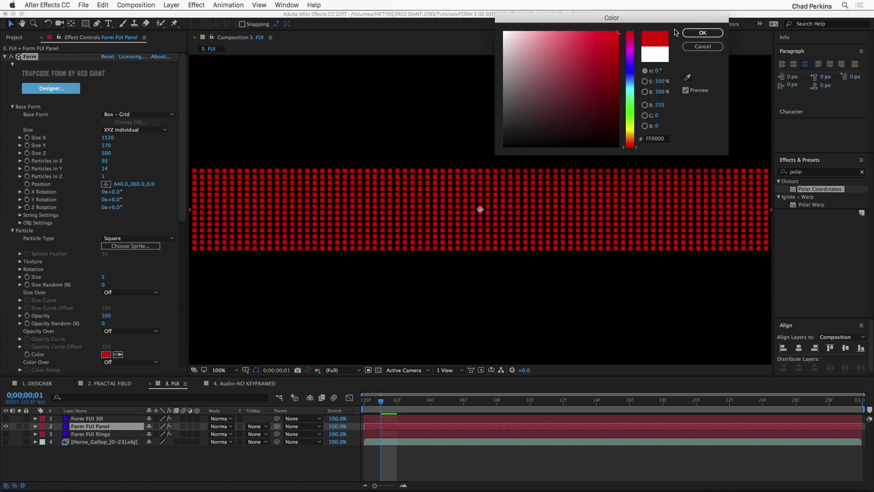
left_click(702, 33)
scroll(83, 270, "down", 5)
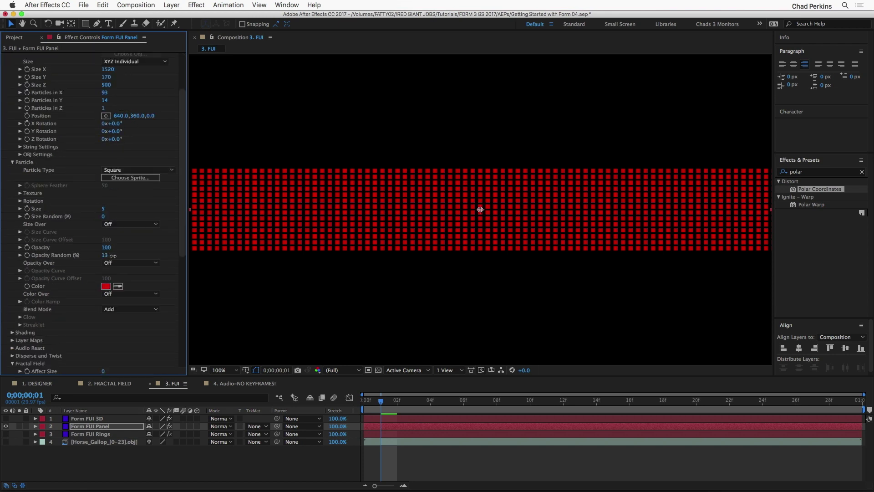
left_click_drag(130, 256, 136, 255)
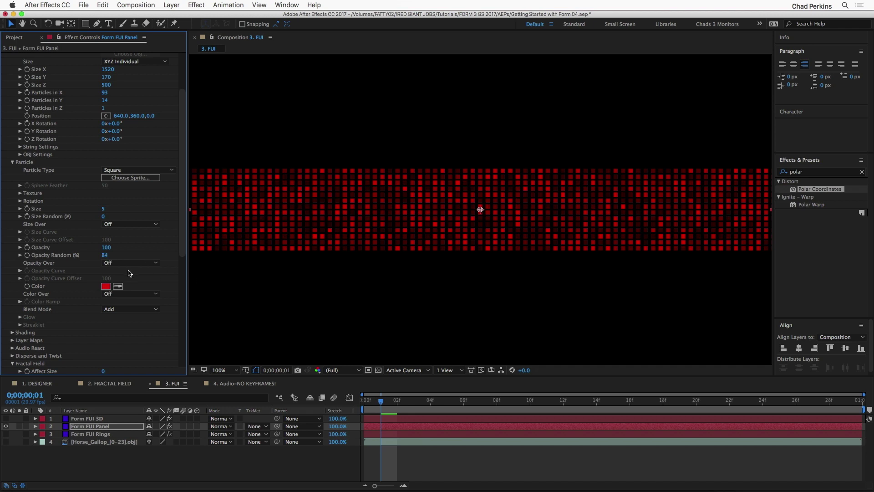
Set the Fractal Field's Affect Size to 2 and Affect Opacity to 8, and preview the flickering panel.
scroll(46, 324, "down", 2)
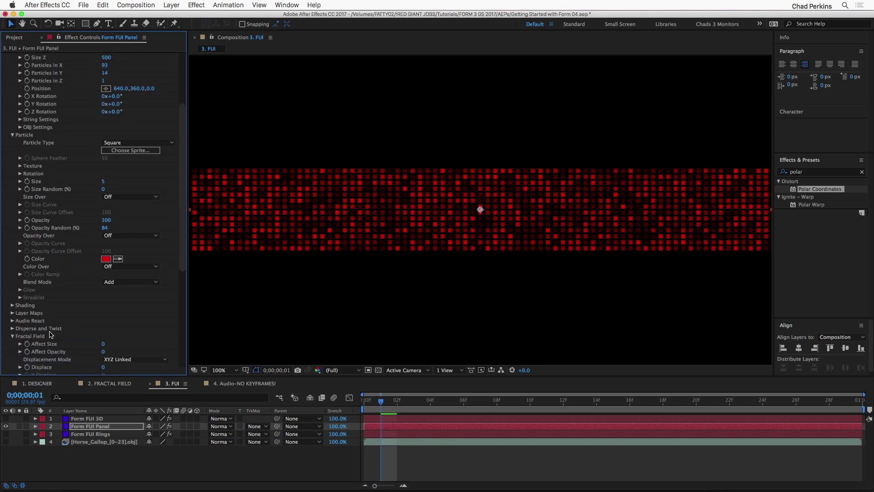
scroll(50, 335, "down", 4)
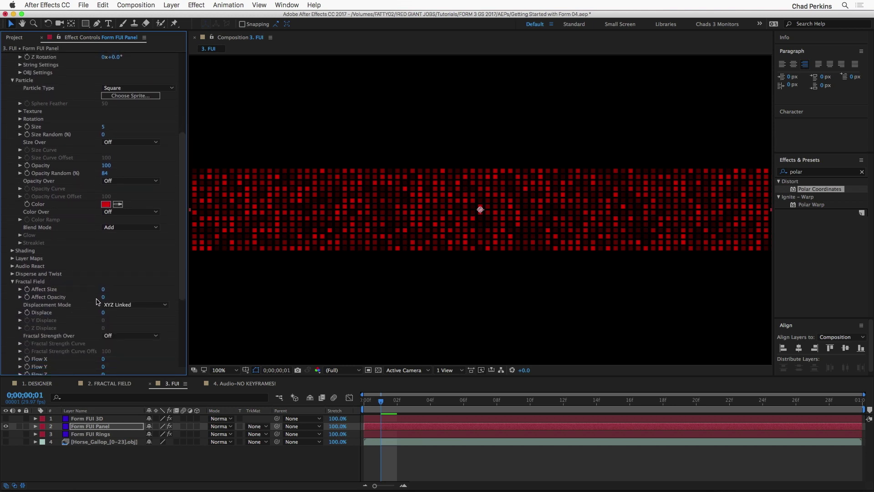
left_click_drag(104, 297, 109, 296)
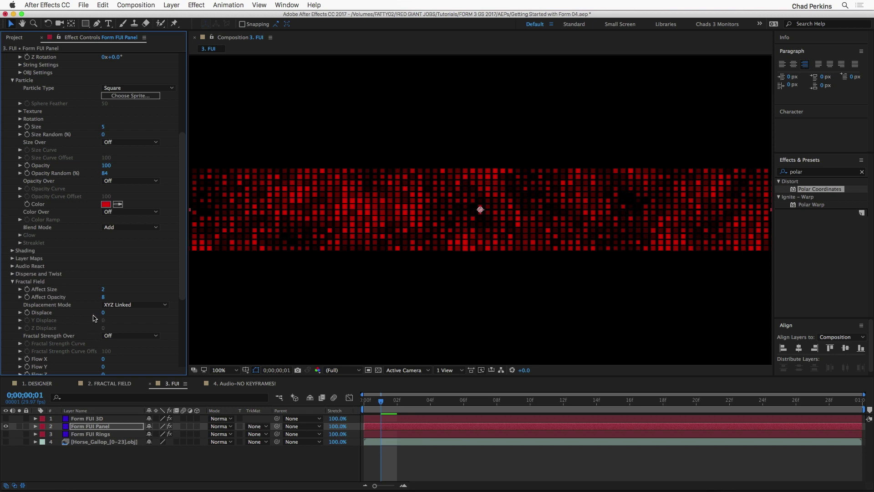
key("space")
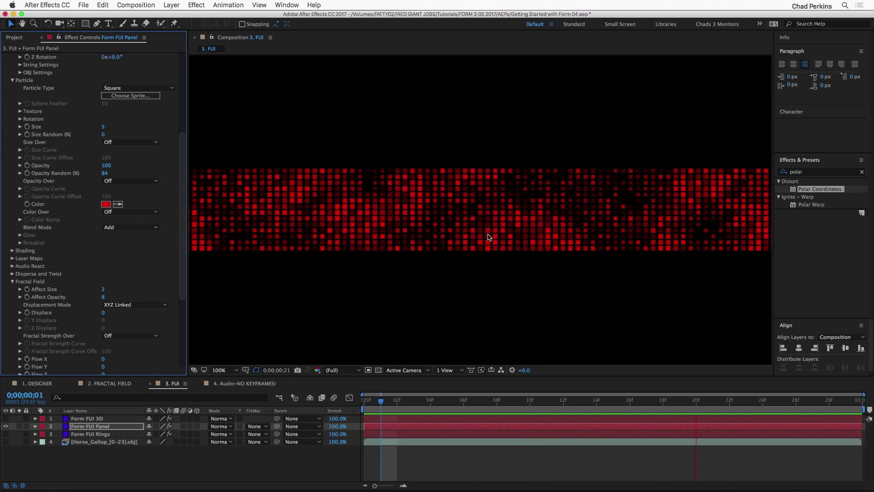
key("space")
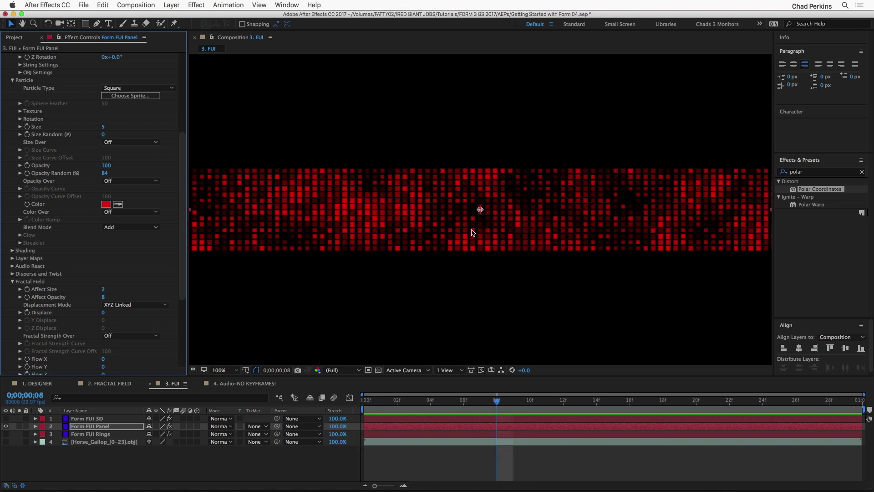
Hide Form FUI Panel, show the Form FUI 3D layer and set its Base Form to OBJ Model.
left_click(5, 426)
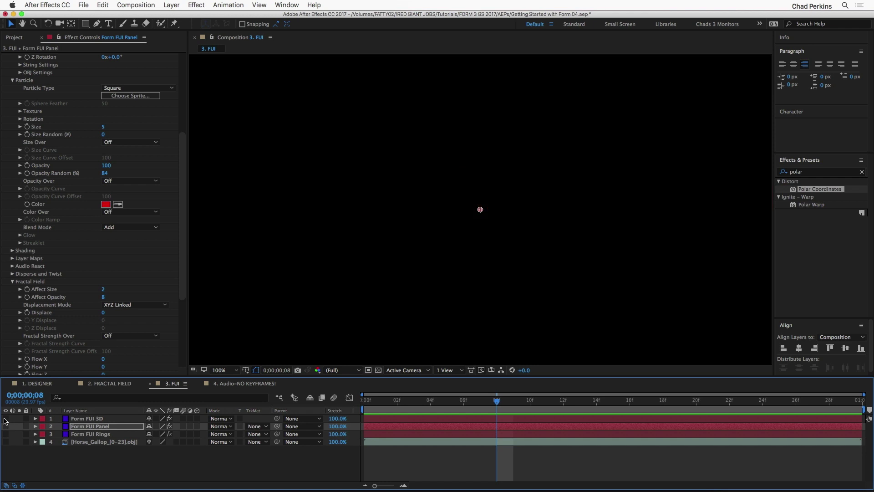
left_click(6, 418)
left_click(89, 418)
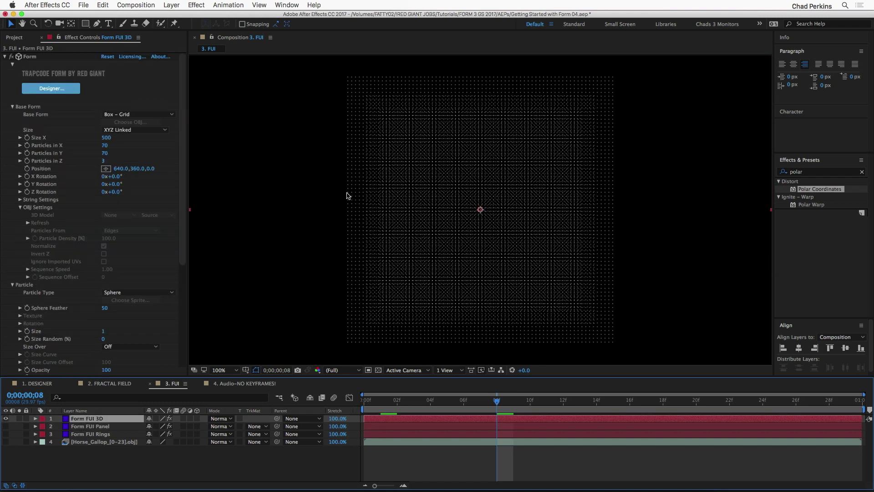
left_click(122, 116)
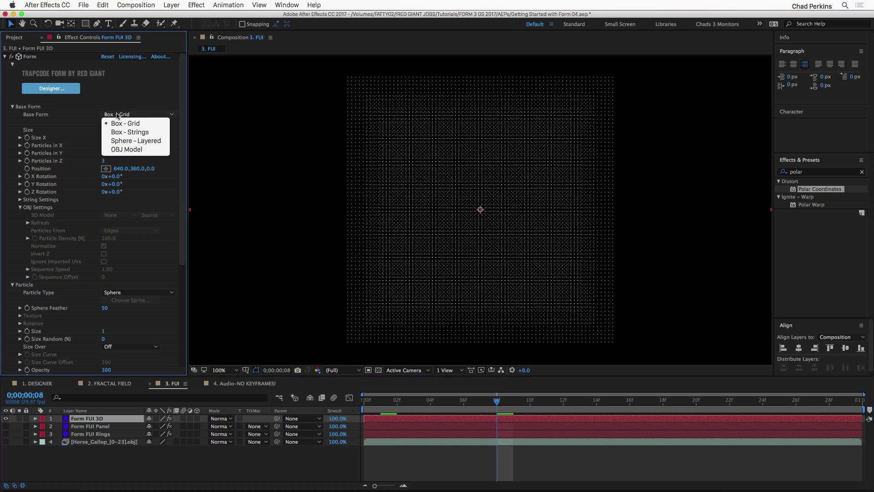
left_click(132, 150)
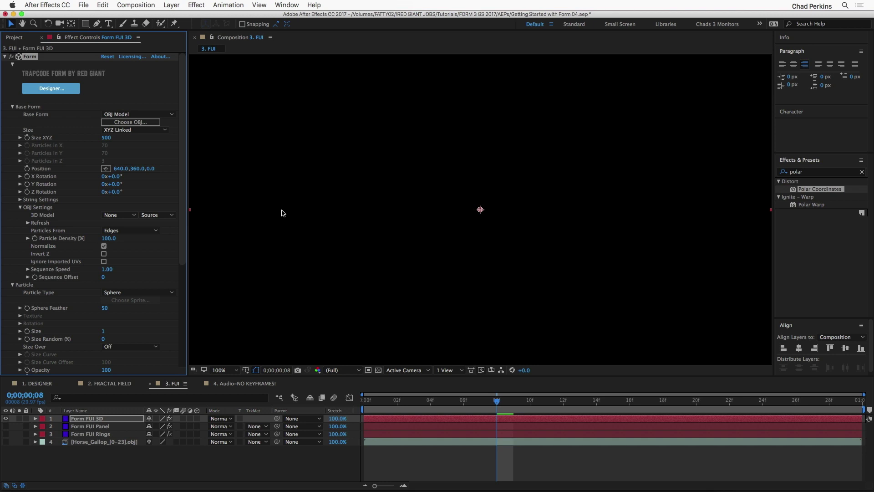
Browse the Geometry and PixelLab Objects models in the OBJ library and close it without choosing one.
left_click(136, 123)
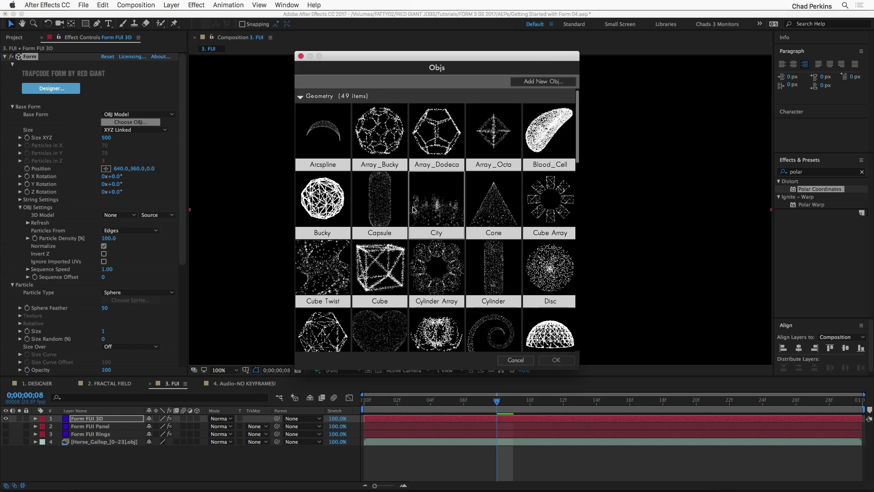
scroll(441, 231, "down", 3)
scroll(449, 230, "down", 10)
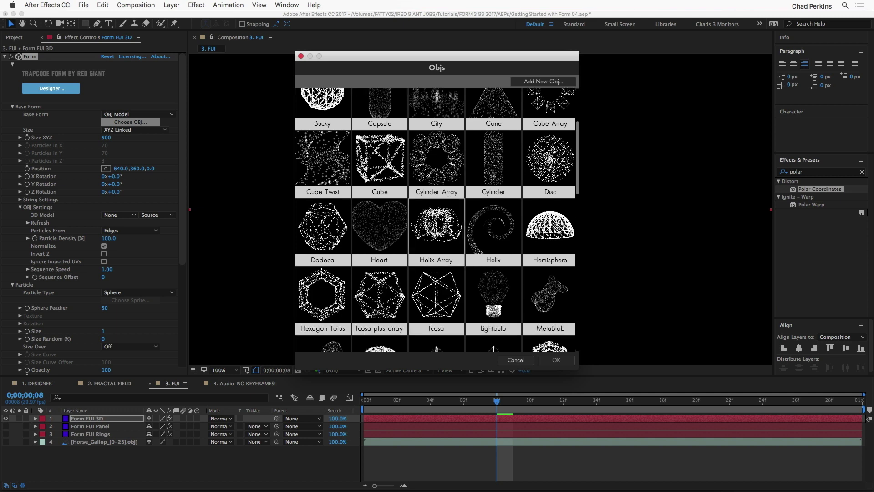
scroll(449, 229, "down", 5)
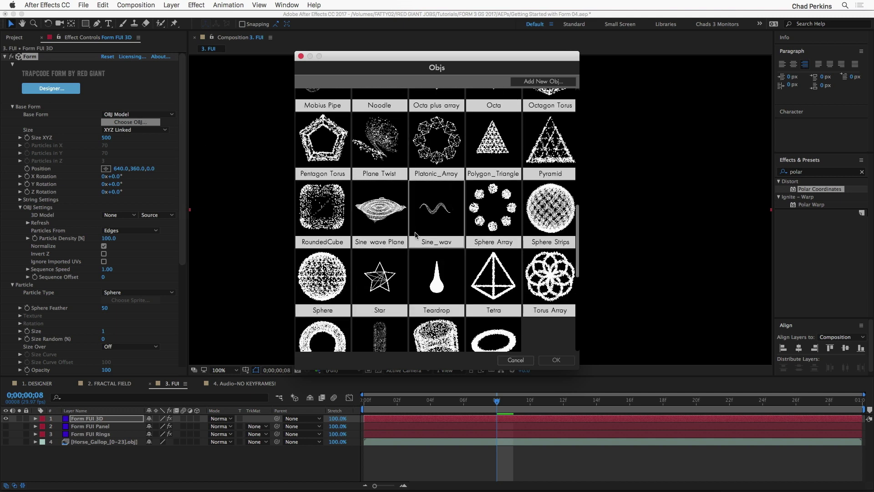
scroll(417, 234, "down", 5)
scroll(401, 231, "up", 1)
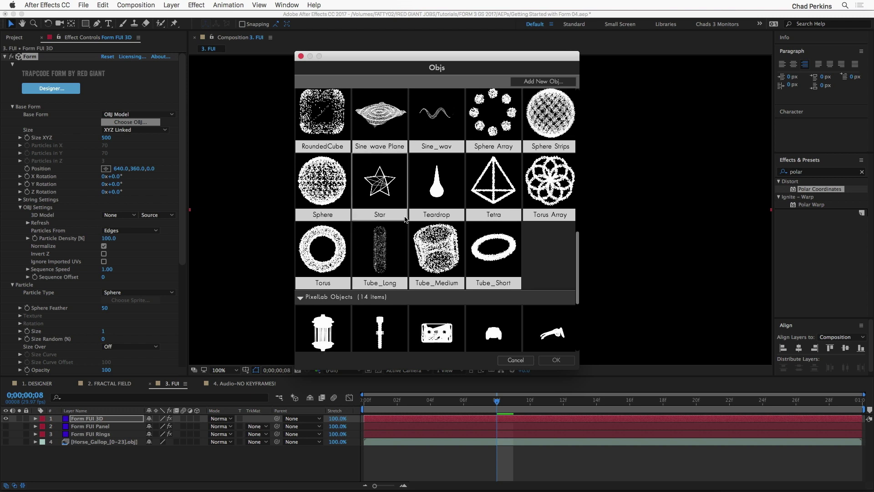
scroll(434, 179, "down", 3)
scroll(433, 177, "down", 6)
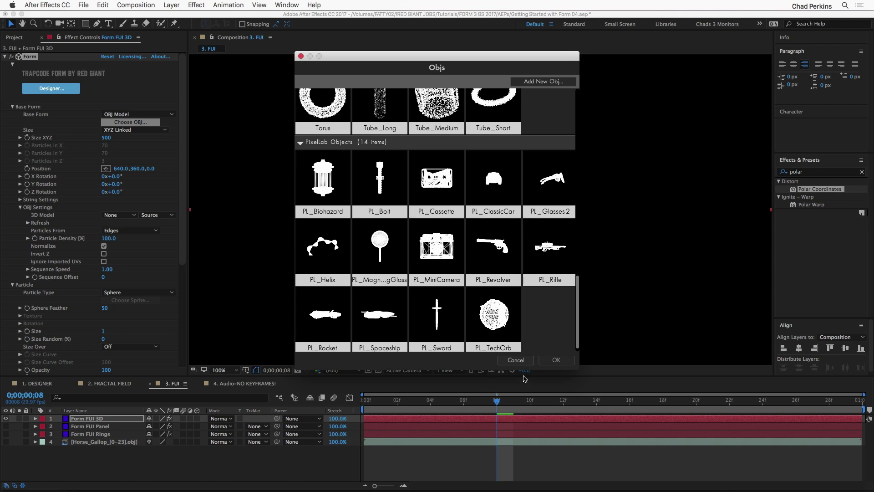
left_click(517, 360)
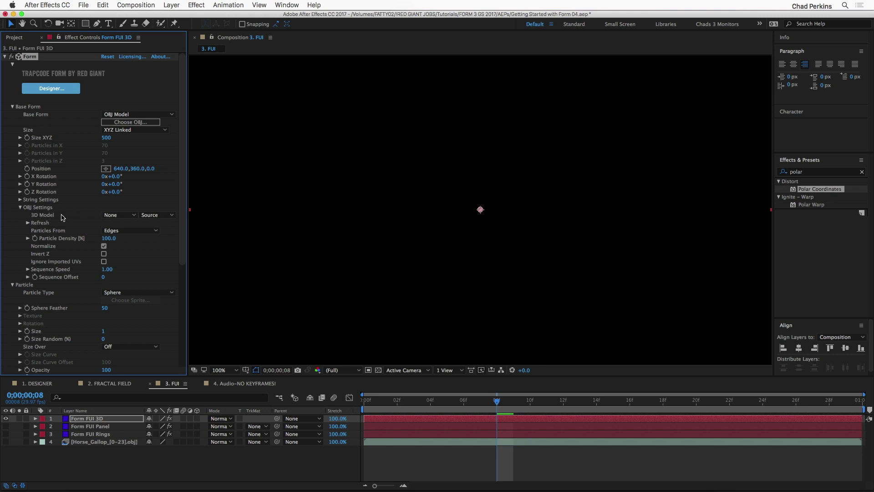
Use the Horse_Gallop_[0-23].obj layer as the 3D model and set the form's Y Rotation to 90°.
left_click(126, 215)
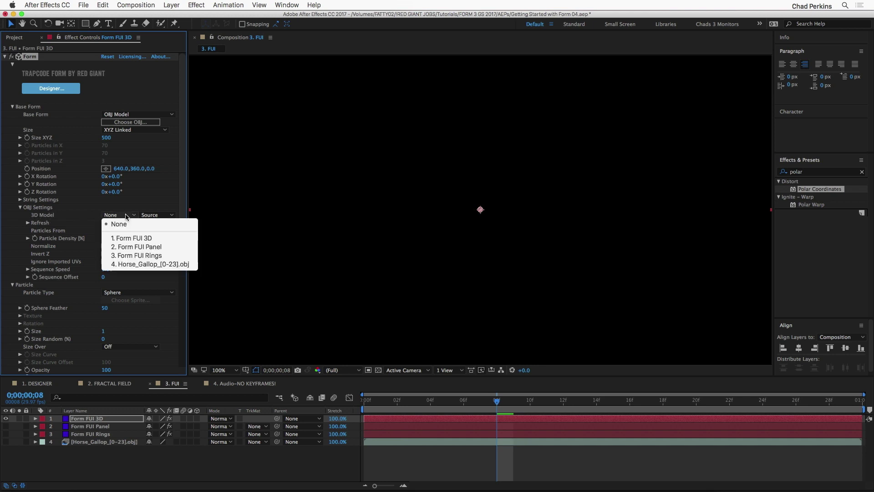
left_click(148, 264)
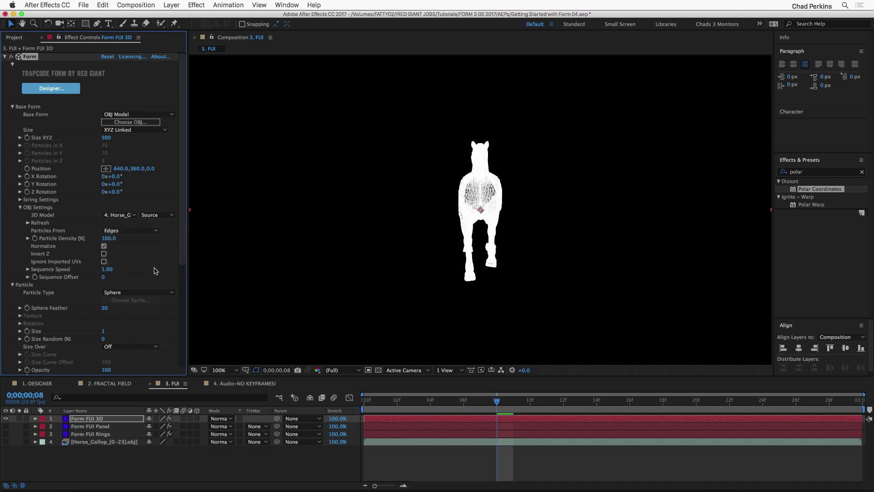
left_click_drag(121, 182, 145, 184)
left_click(115, 184)
type("90")
key("Return")
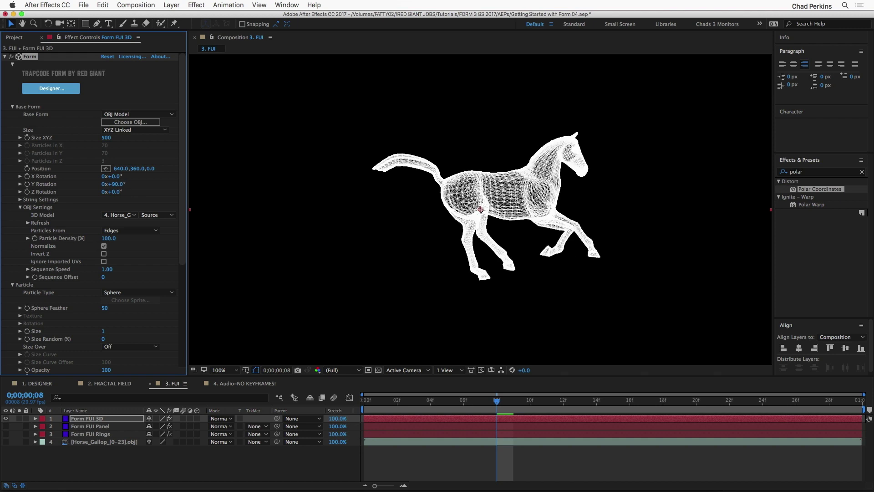
Generate the horse's particles from Faces and reduce Particle Density to 51%.
left_click(129, 230)
left_click(126, 257)
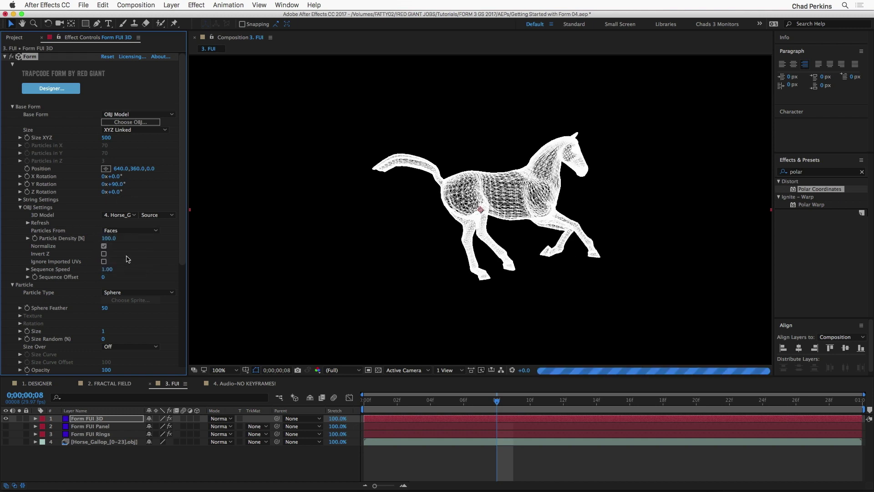
left_click_drag(107, 238, 103, 238)
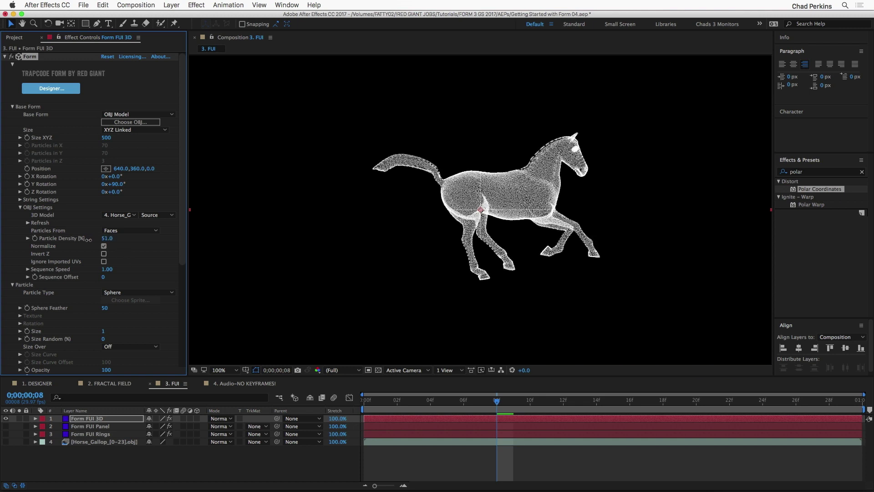
scroll(52, 302, "down", 5)
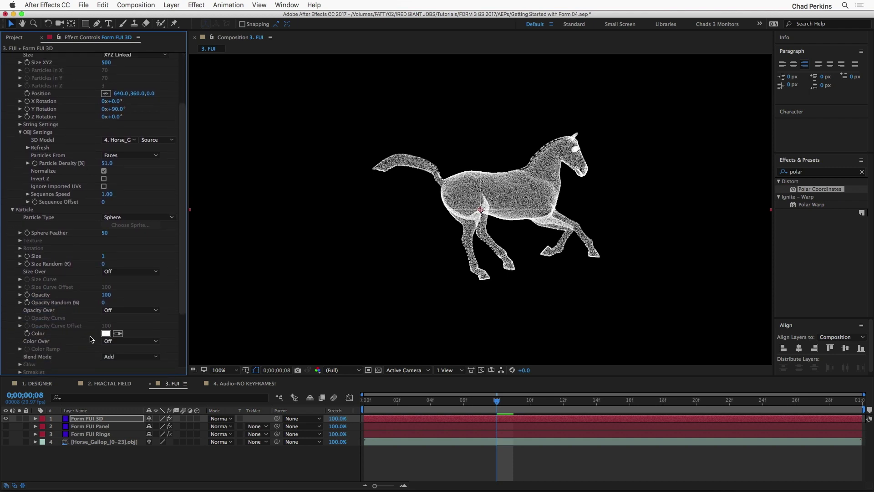
Change the horse's particle color to bright blue, hex 00ADFF.
left_click(105, 333)
left_click(629, 82)
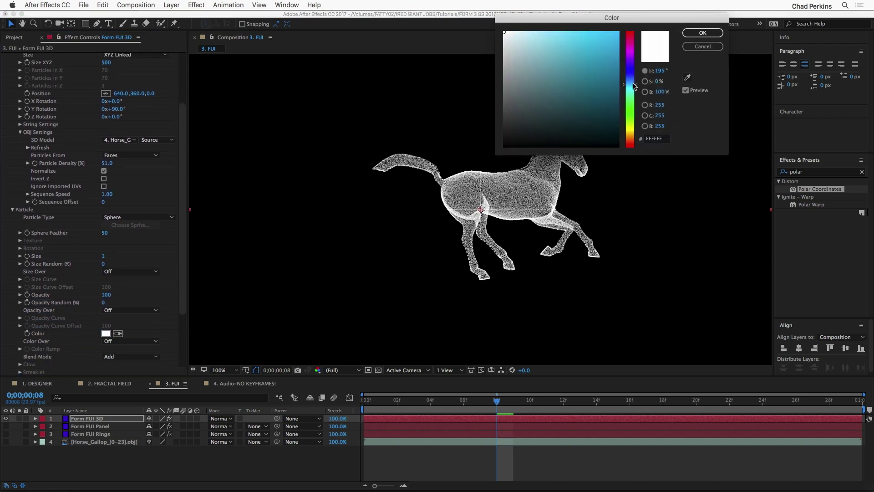
left_click_drag(610, 44, 619, 31)
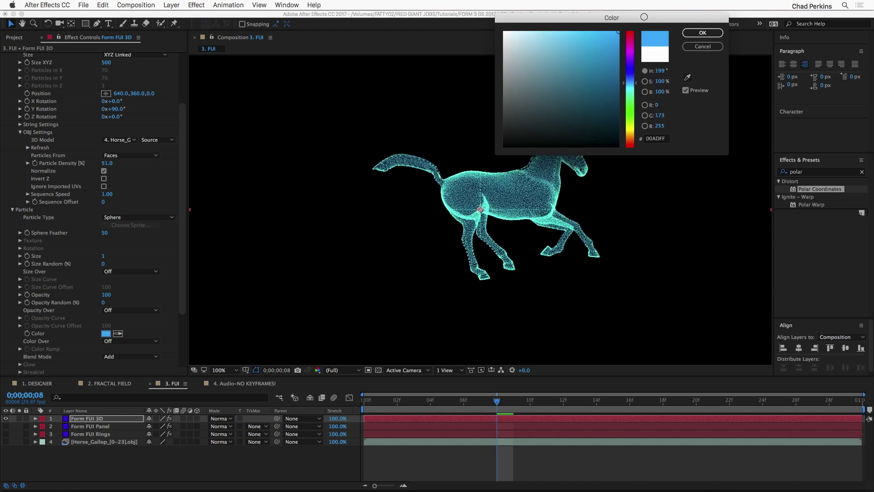
left_click(686, 36)
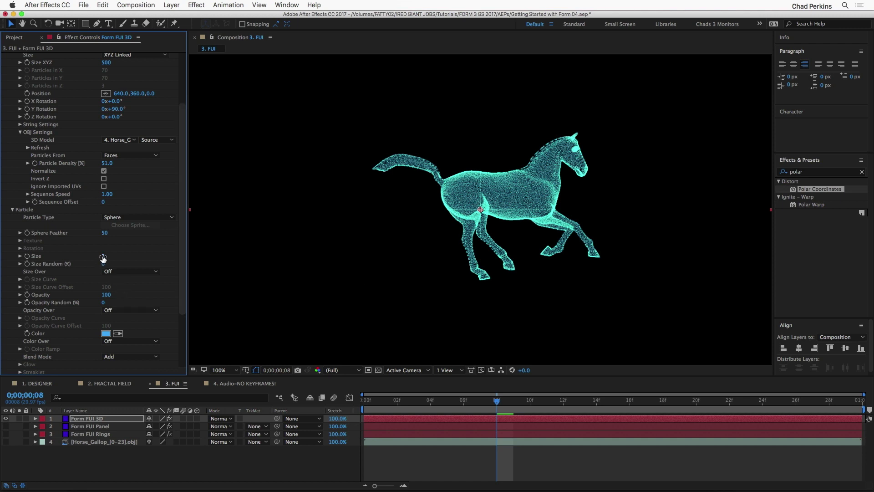
Set the horse particles' Size Random to 33% and Opacity Random to 54%, and check another frame of the gallop.
left_click_drag(103, 264, 114, 260)
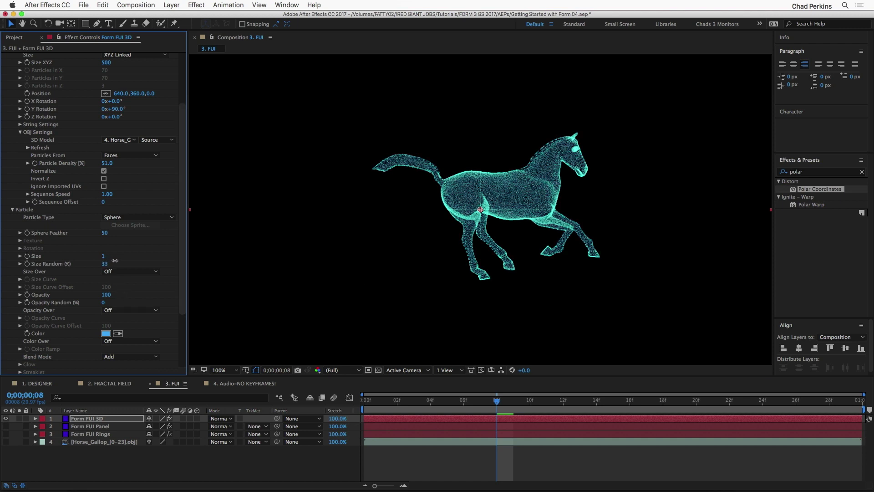
left_click_drag(105, 302, 121, 299)
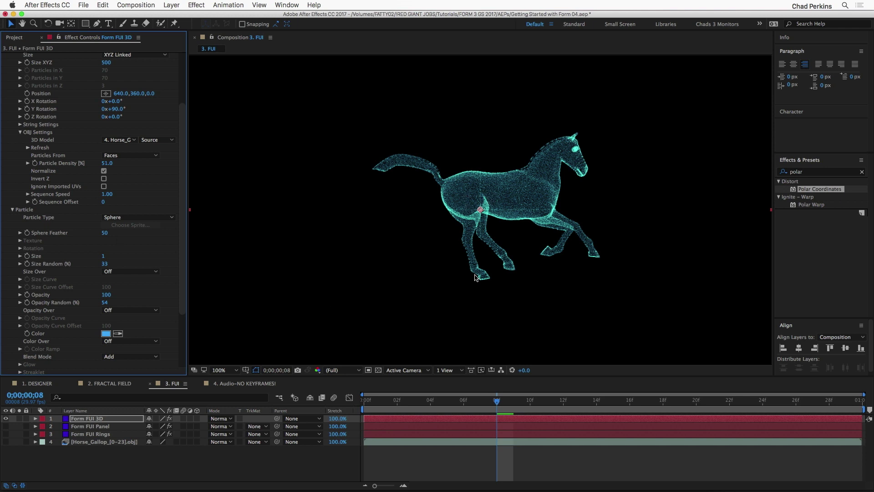
left_click(395, 401)
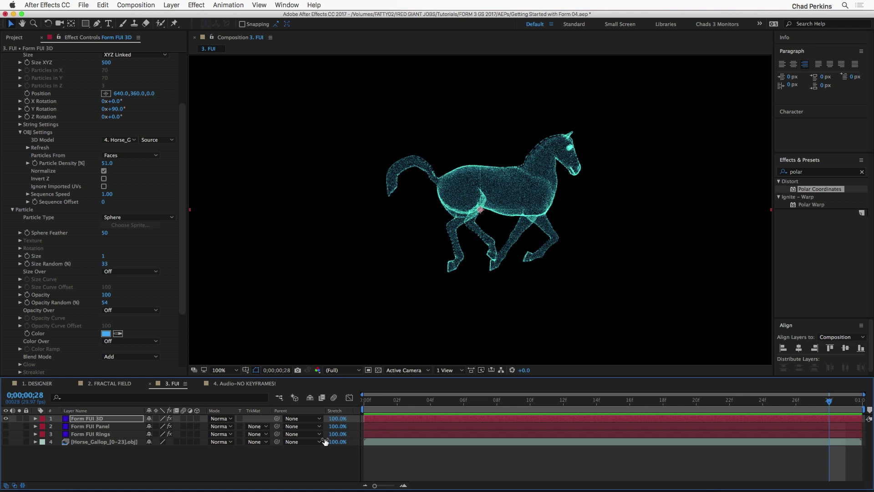
Preview the 4. Audio-NO KEYFRAMES! composition from its first frame and show the Audio React settings of its Form effect.
left_click(245, 385)
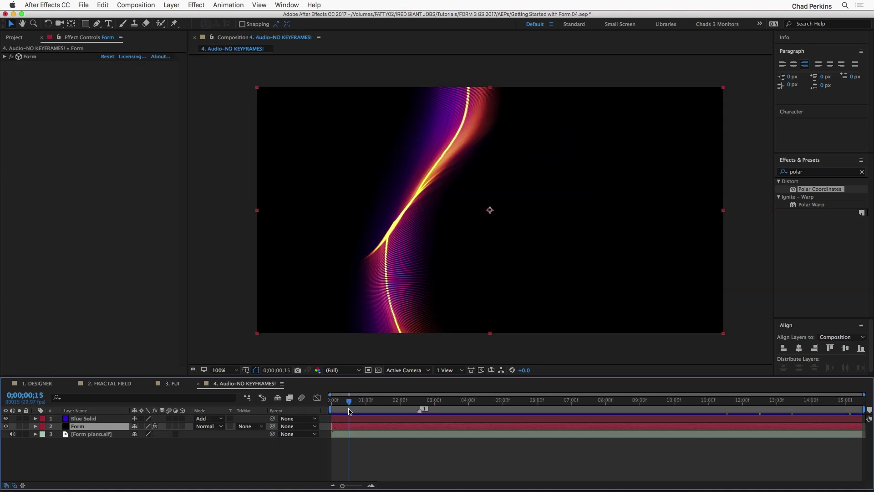
left_click_drag(344, 404, 329, 404)
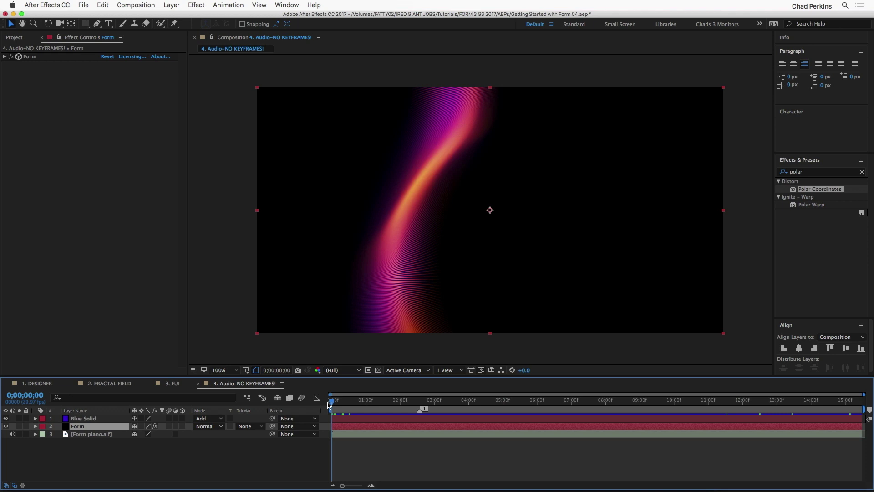
key("space")
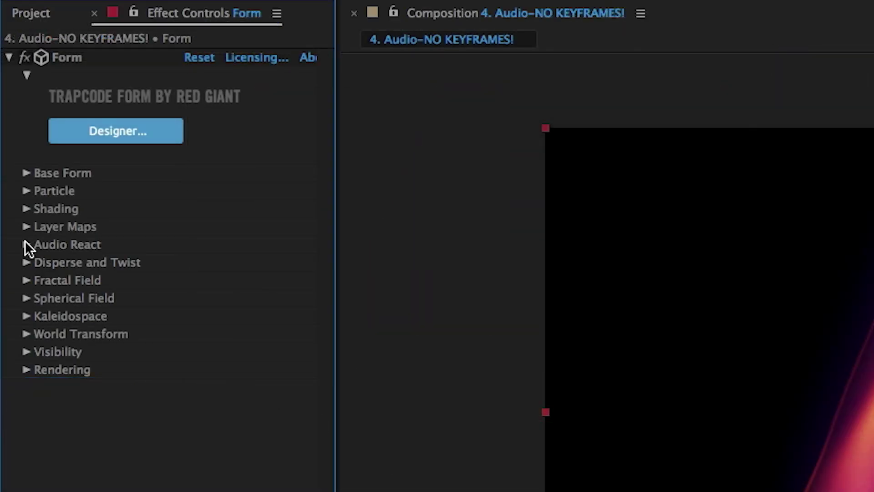
left_click(26, 245)
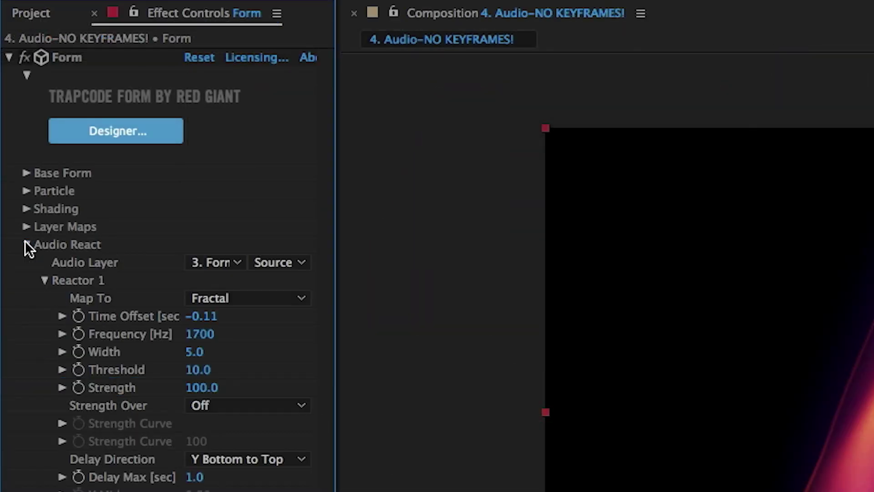